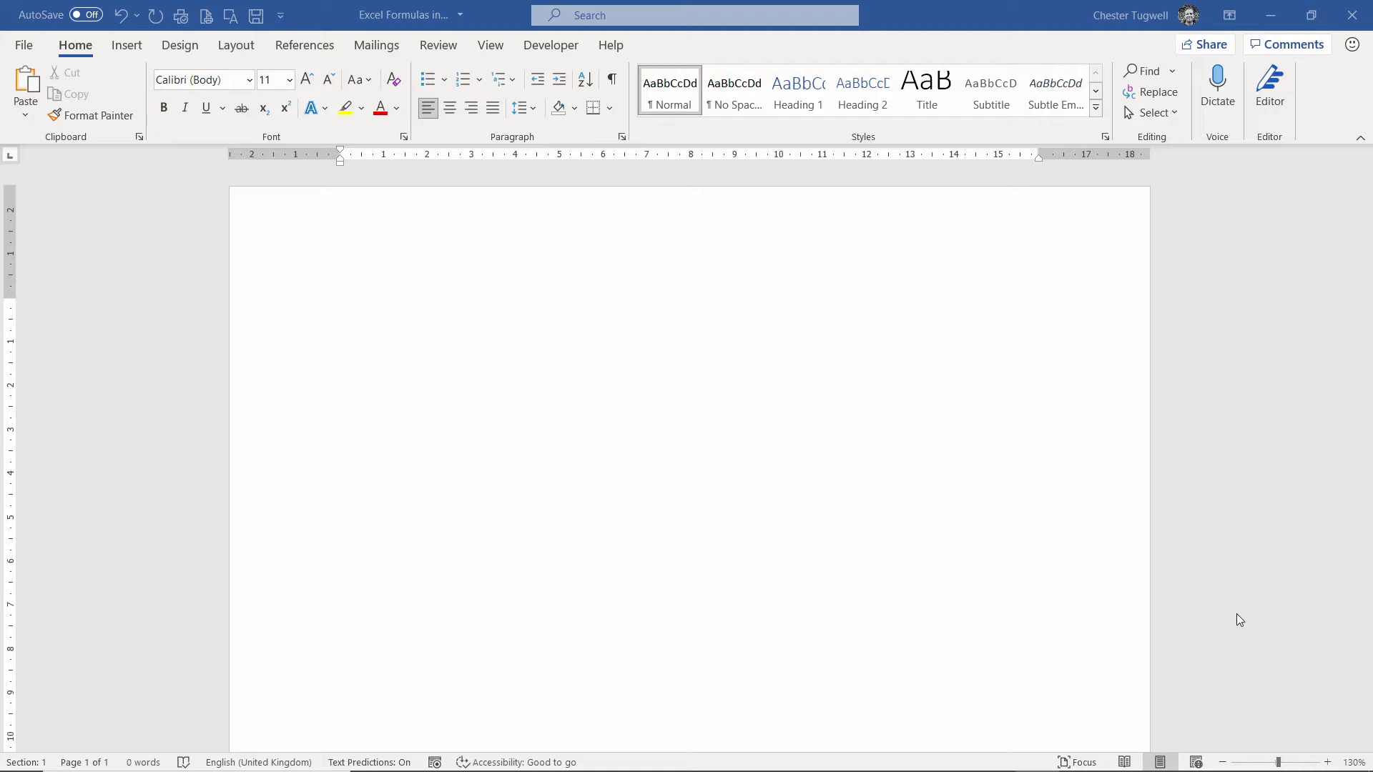
# Step: Copy the Excel sales table C3:G10, Product through % Difference, then return to Word
pyautogui.hotkey('alt', 'Tab')
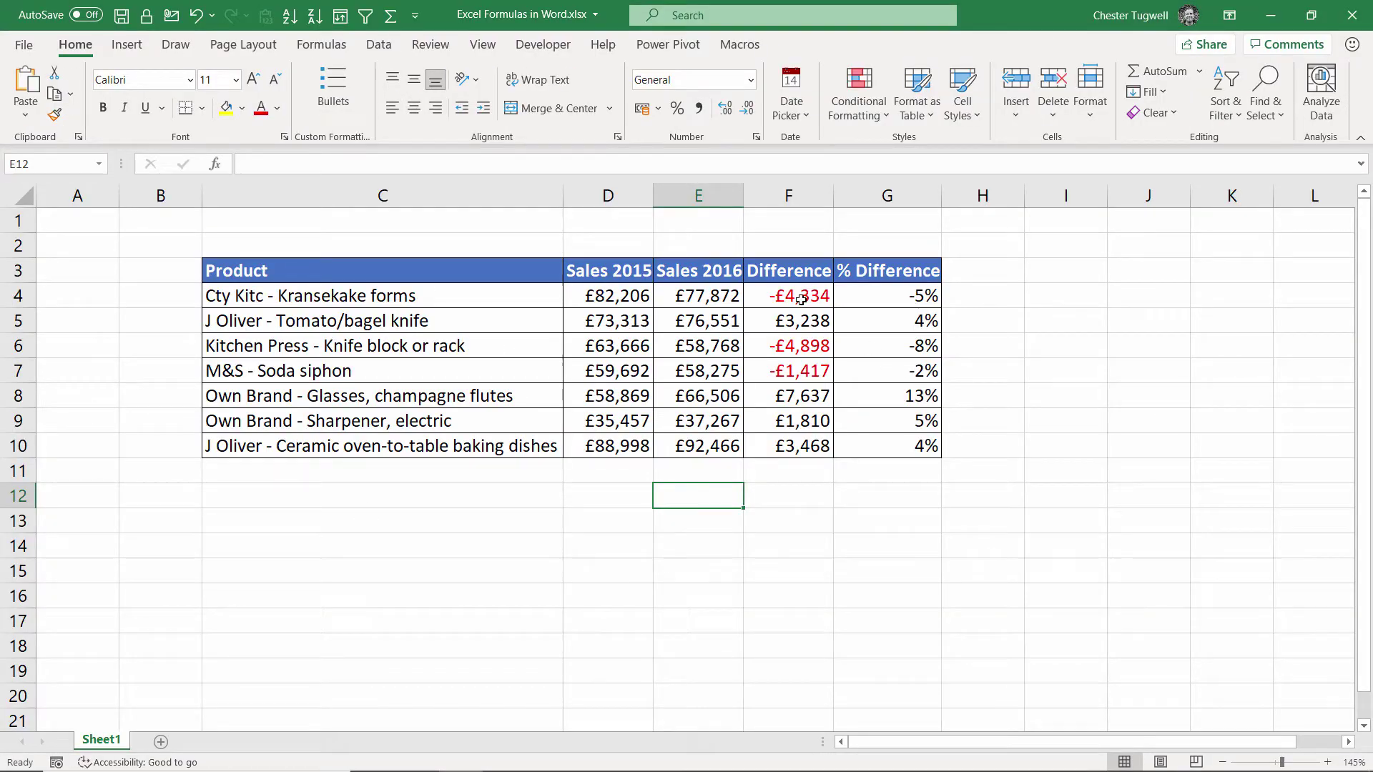
pyautogui.moveTo(799, 295); pyautogui.dragTo(799, 420)
pyautogui.moveTo(886, 295); pyautogui.dragTo(887, 420)
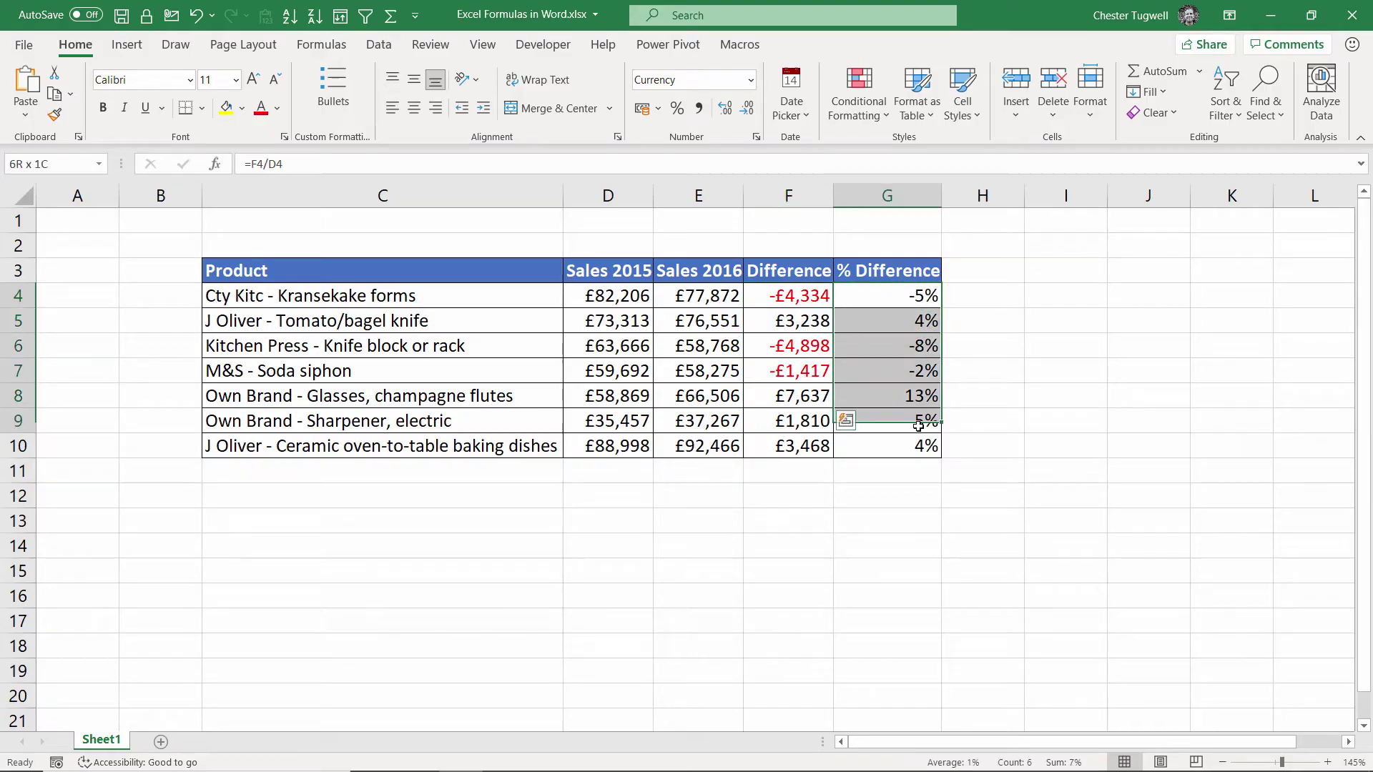
pyautogui.click(1065, 320)
pyautogui.moveTo(288, 271); pyautogui.dragTo(893, 452)
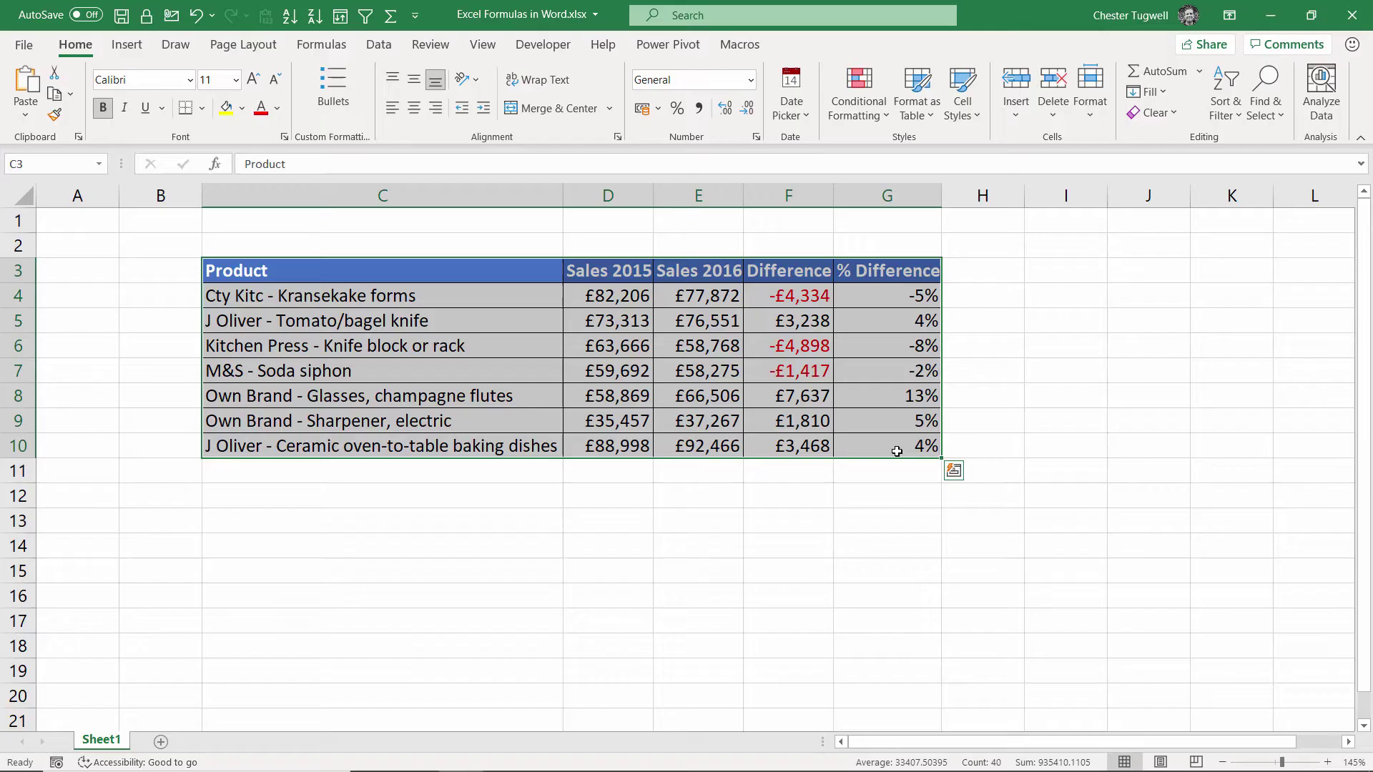
pyautogui.hotkey('ctrl', 'c')
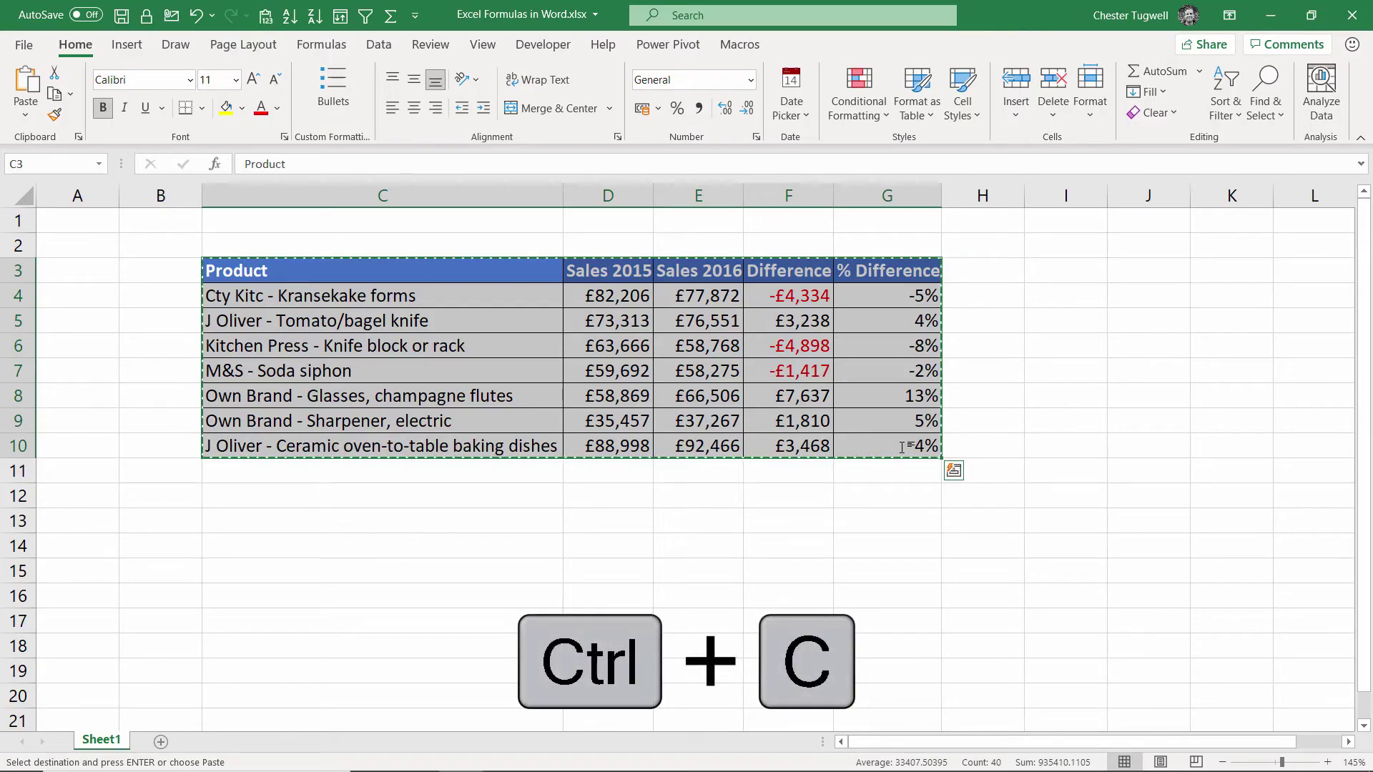
pyautogui.hotkey('alt', 'Tab')
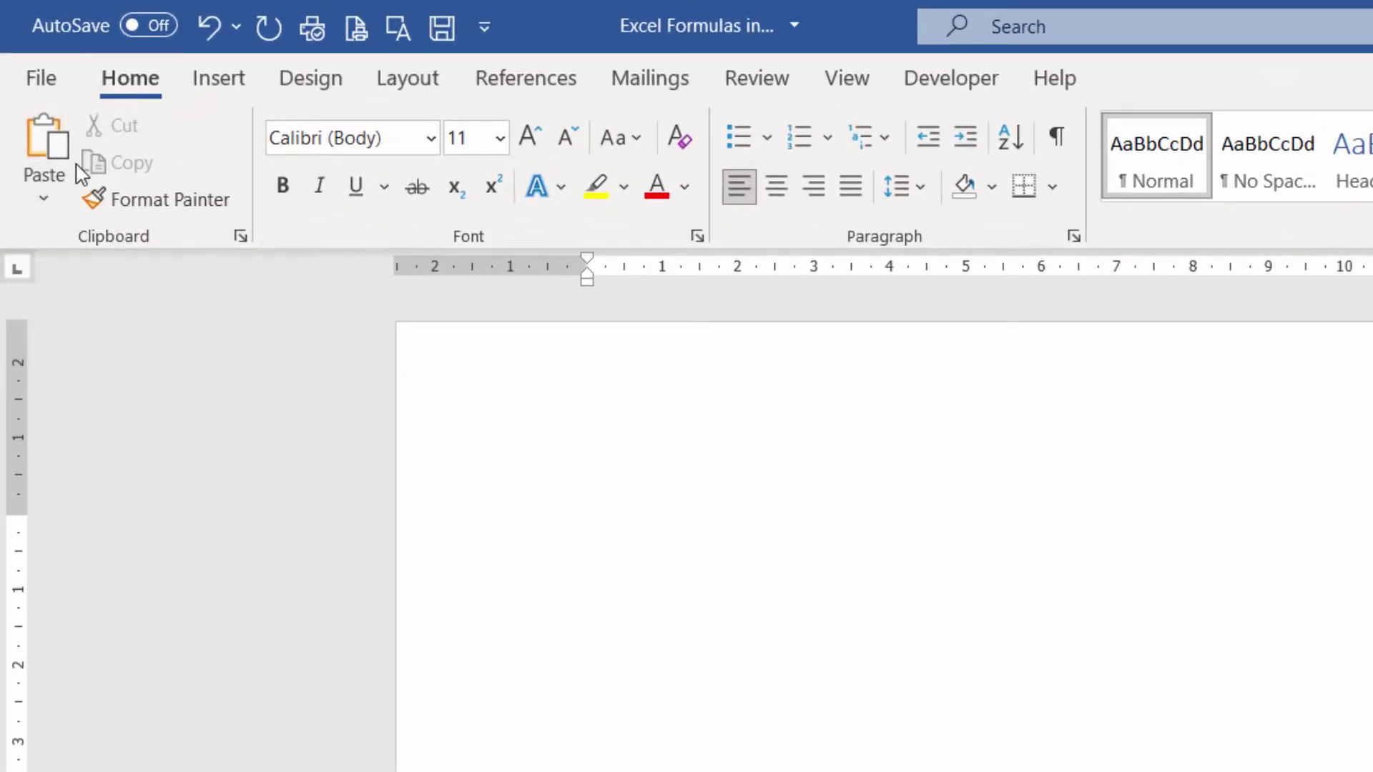
# Step: In Paste Special, choose Microsoft Excel Worksheet Object with Paste, not Paste link
pyautogui.click(67, 192)
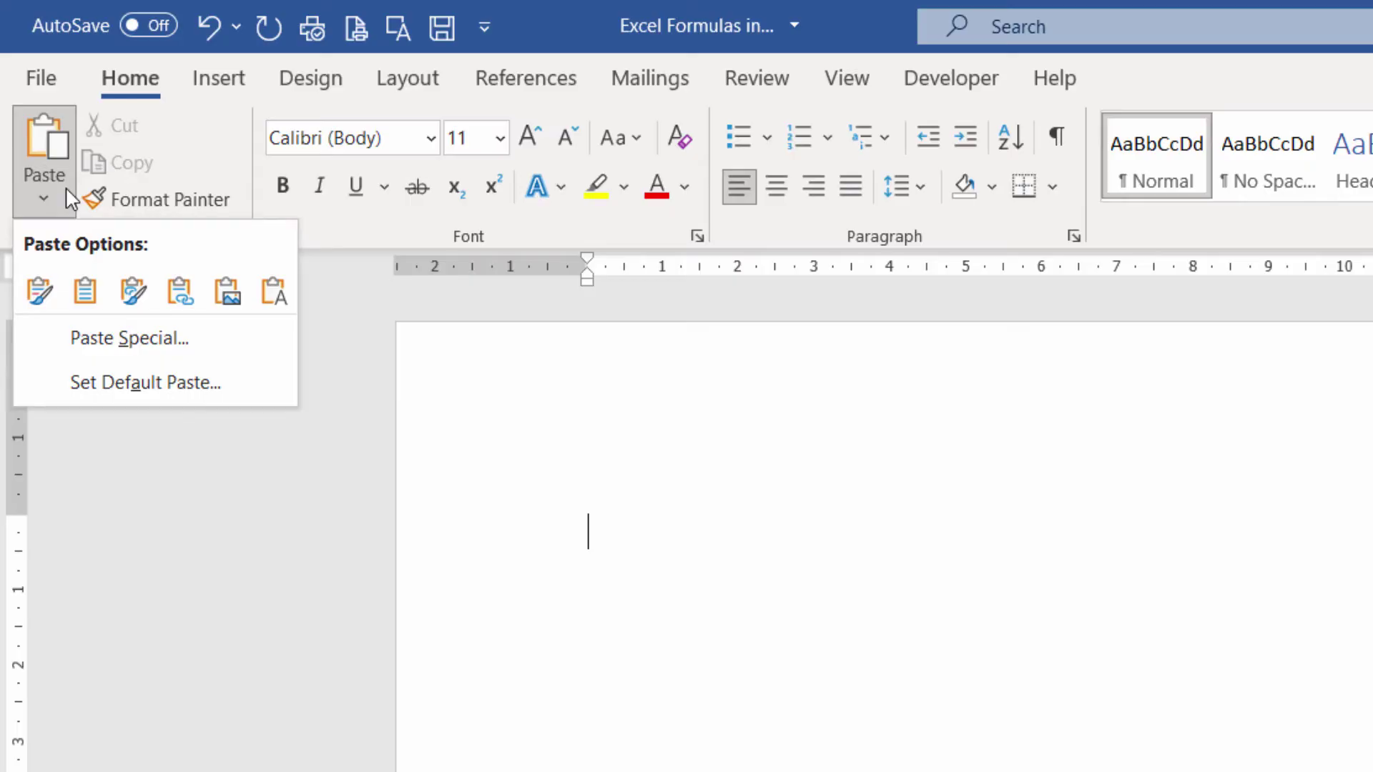
pyautogui.click(101, 341)
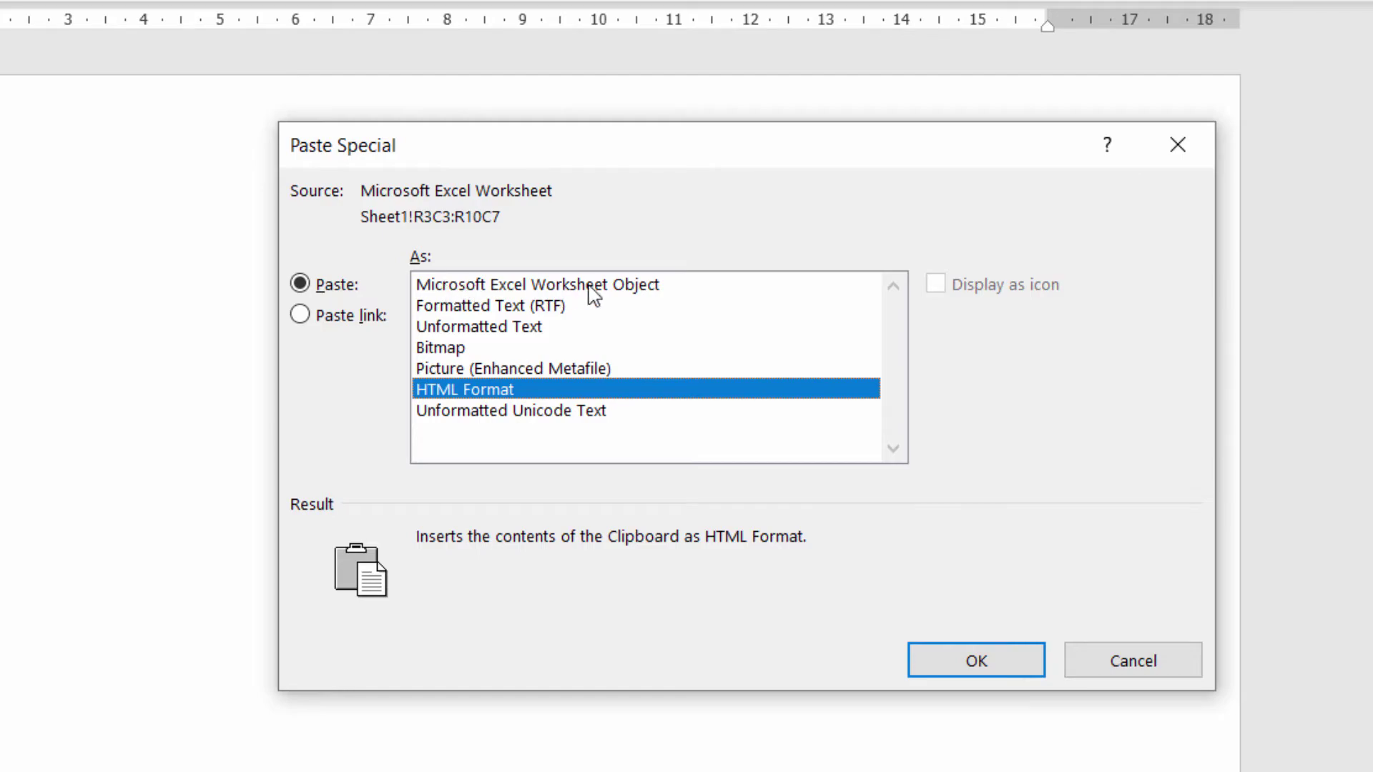
pyautogui.click(632, 292)
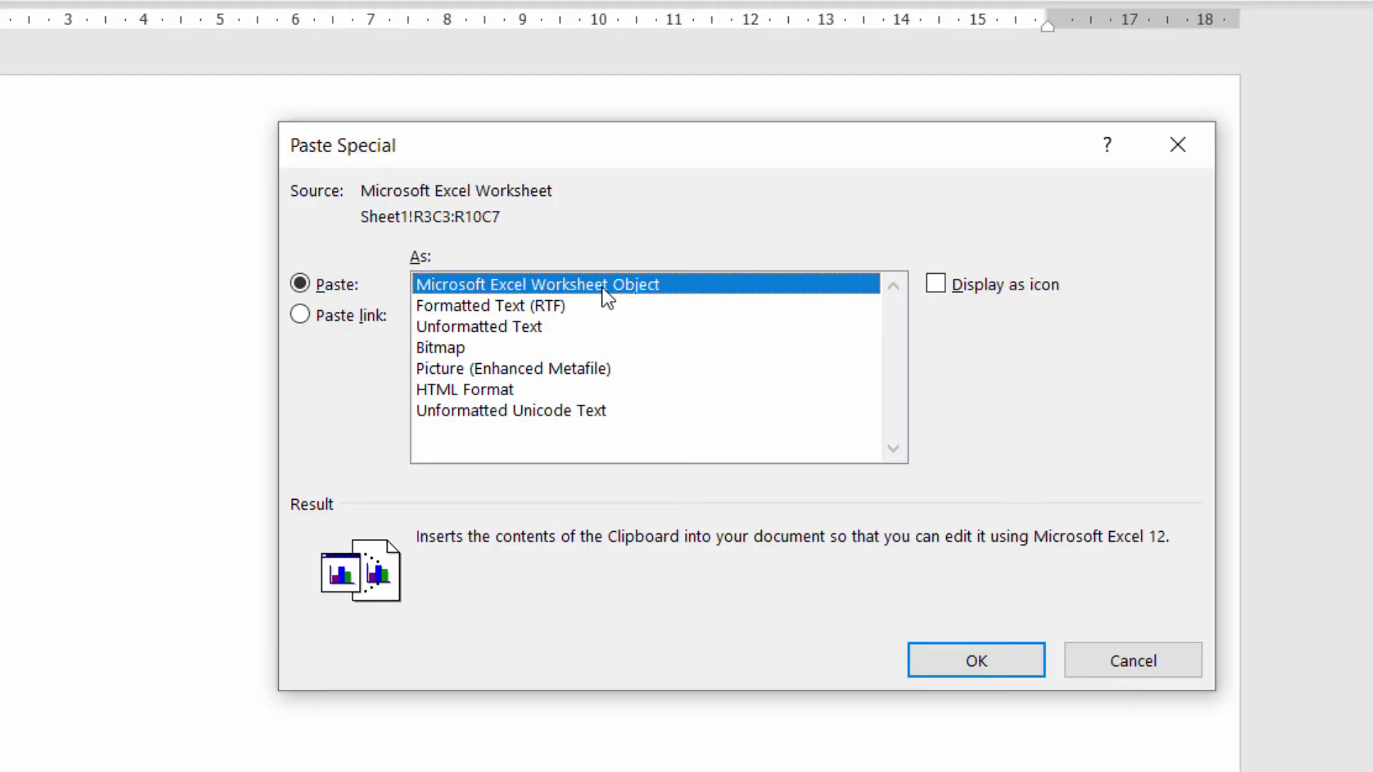
pyautogui.click(306, 318)
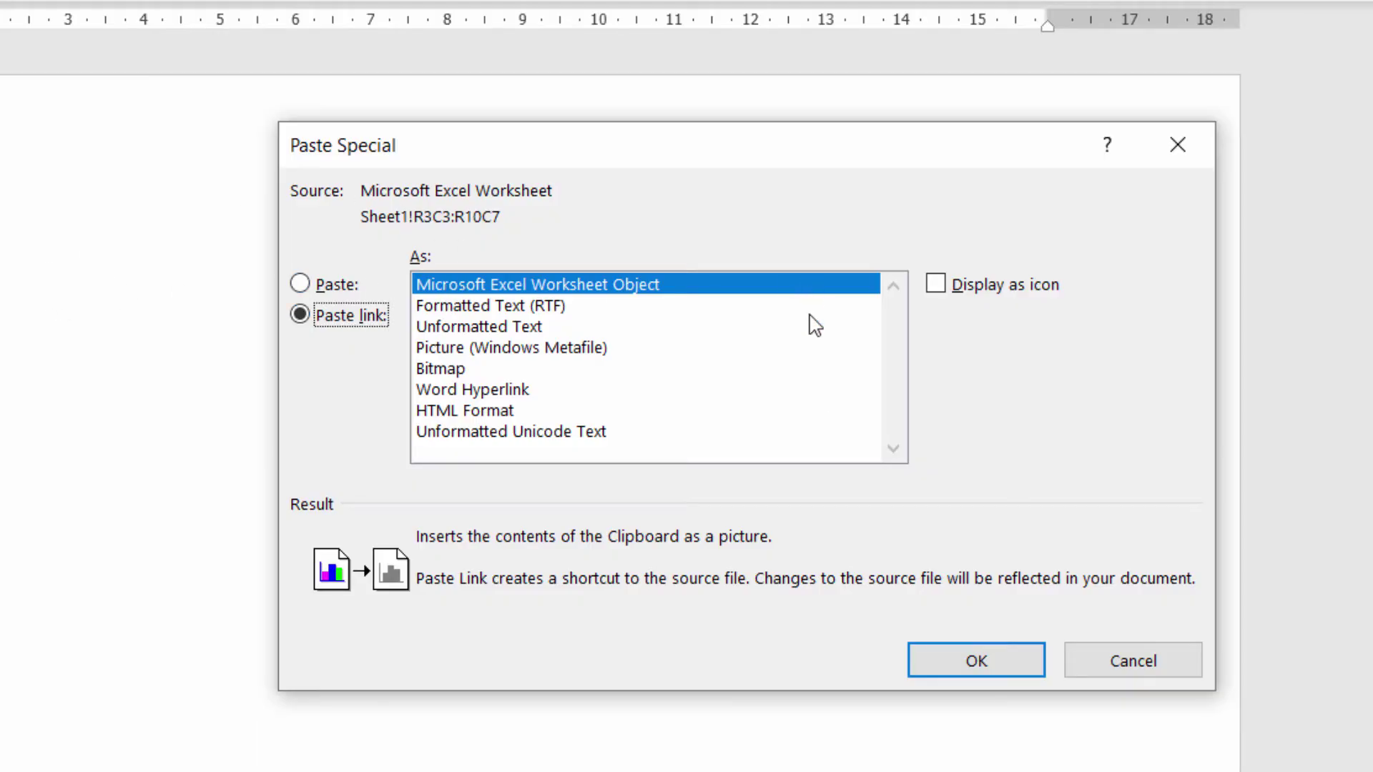
pyautogui.click(303, 288)
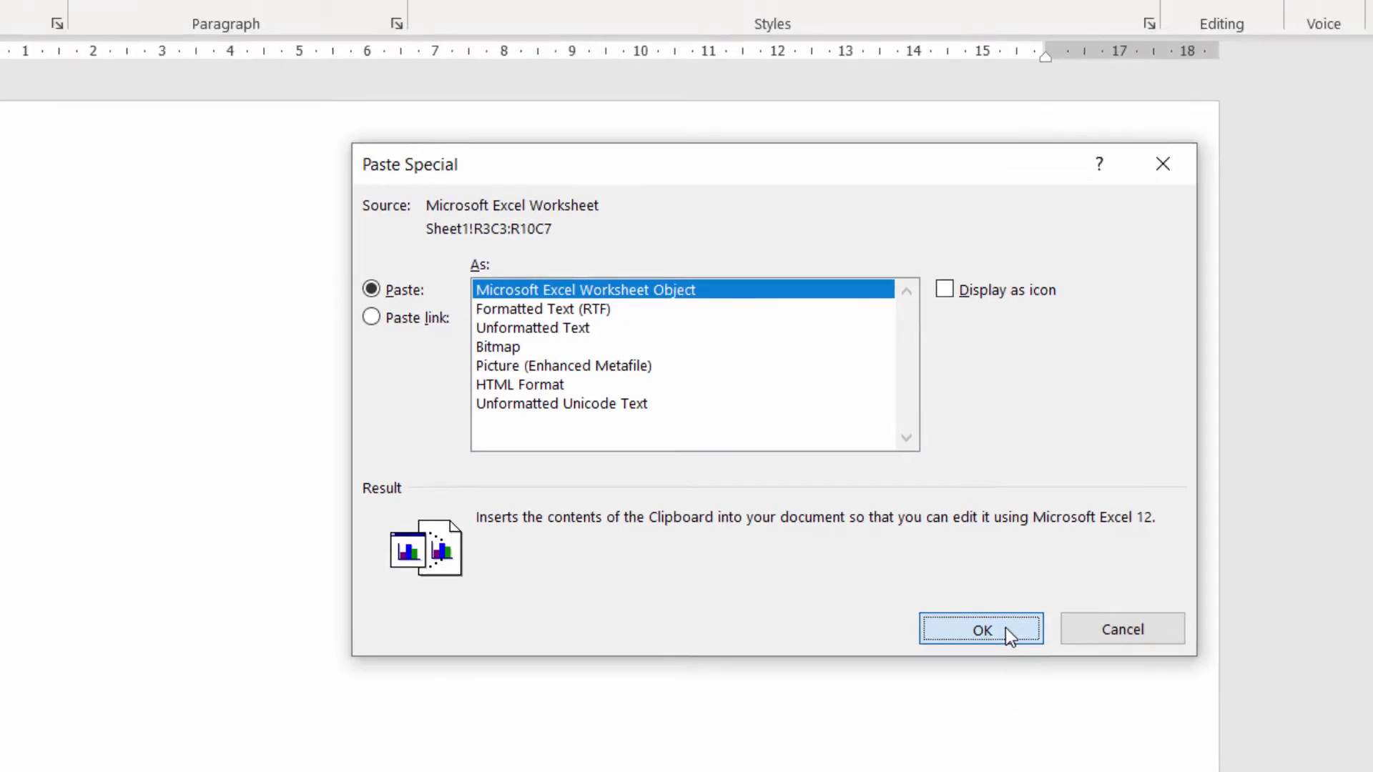
# Step: Embed the copied sales table as a worksheet object and open it for in-place editing
pyautogui.click(1002, 662)
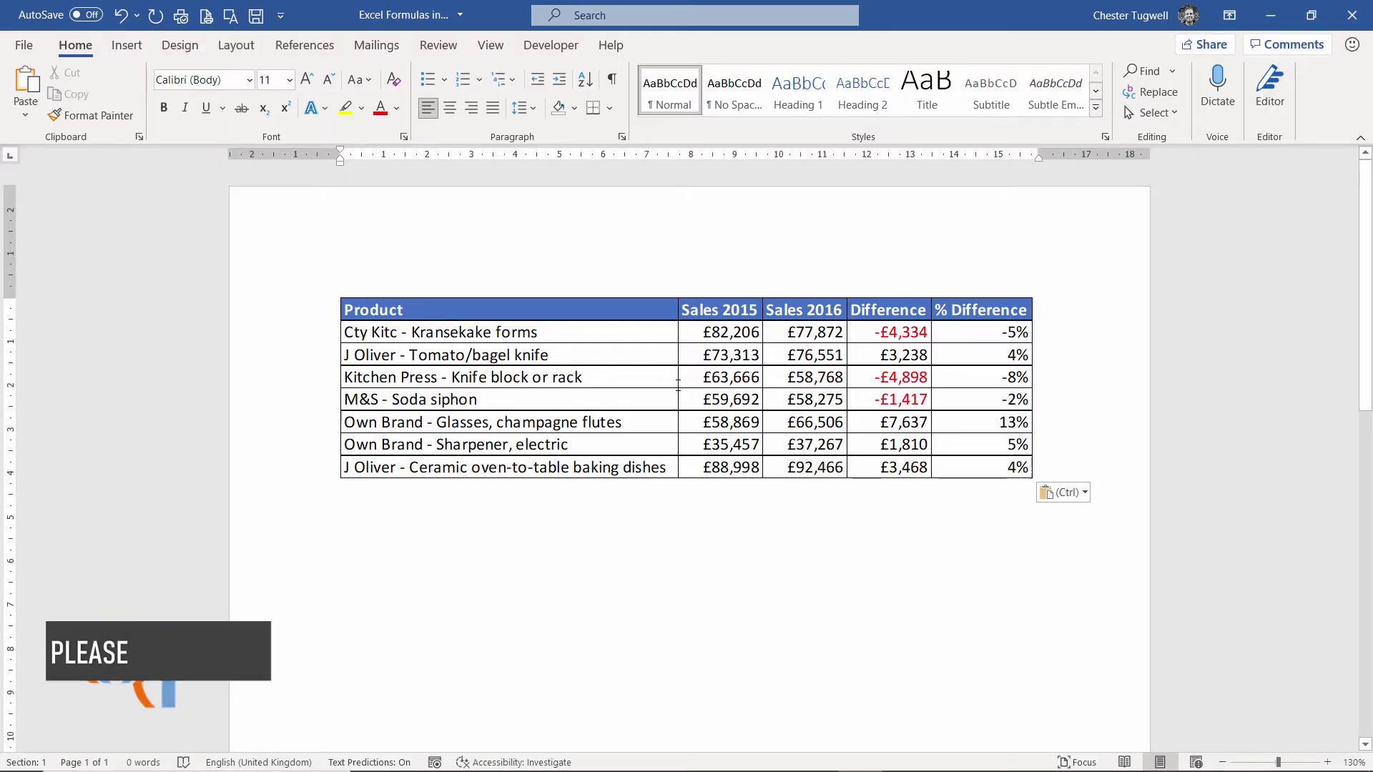
pyautogui.click(722, 379)
pyautogui.doubleClick(722, 379)
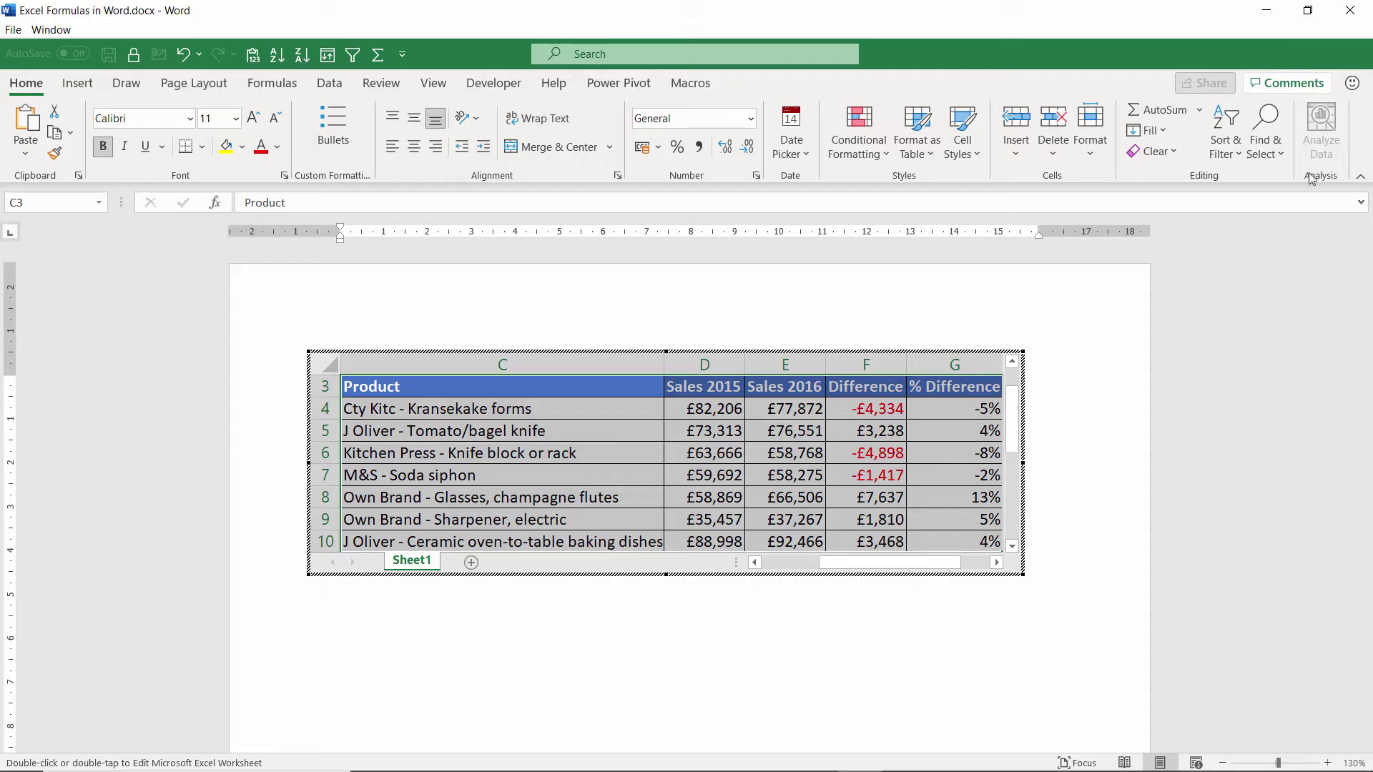
# Step: Set Cty Kitc's Sales 2016 in E4 to 100000, giving Difference £17,794 and 22%
pyautogui.click(791, 409)
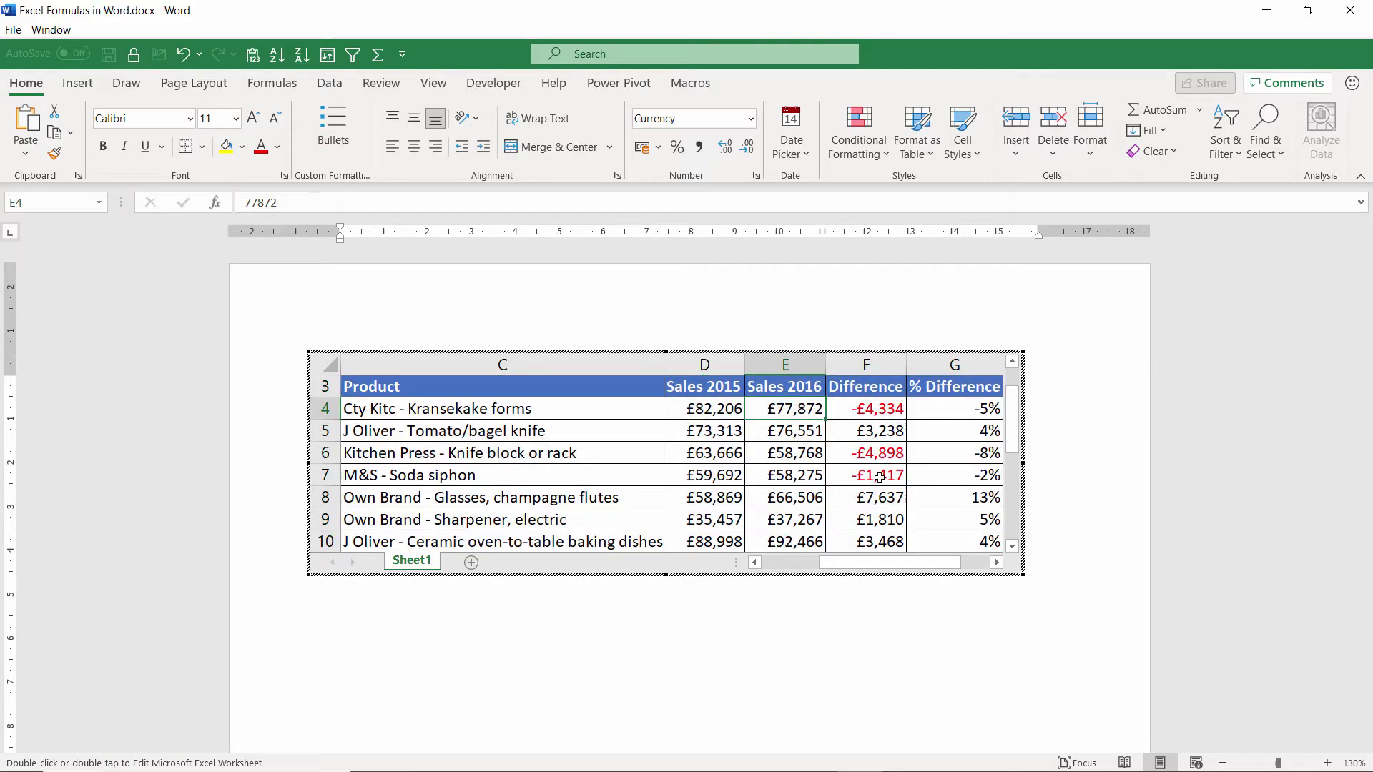
pyautogui.write('10000')
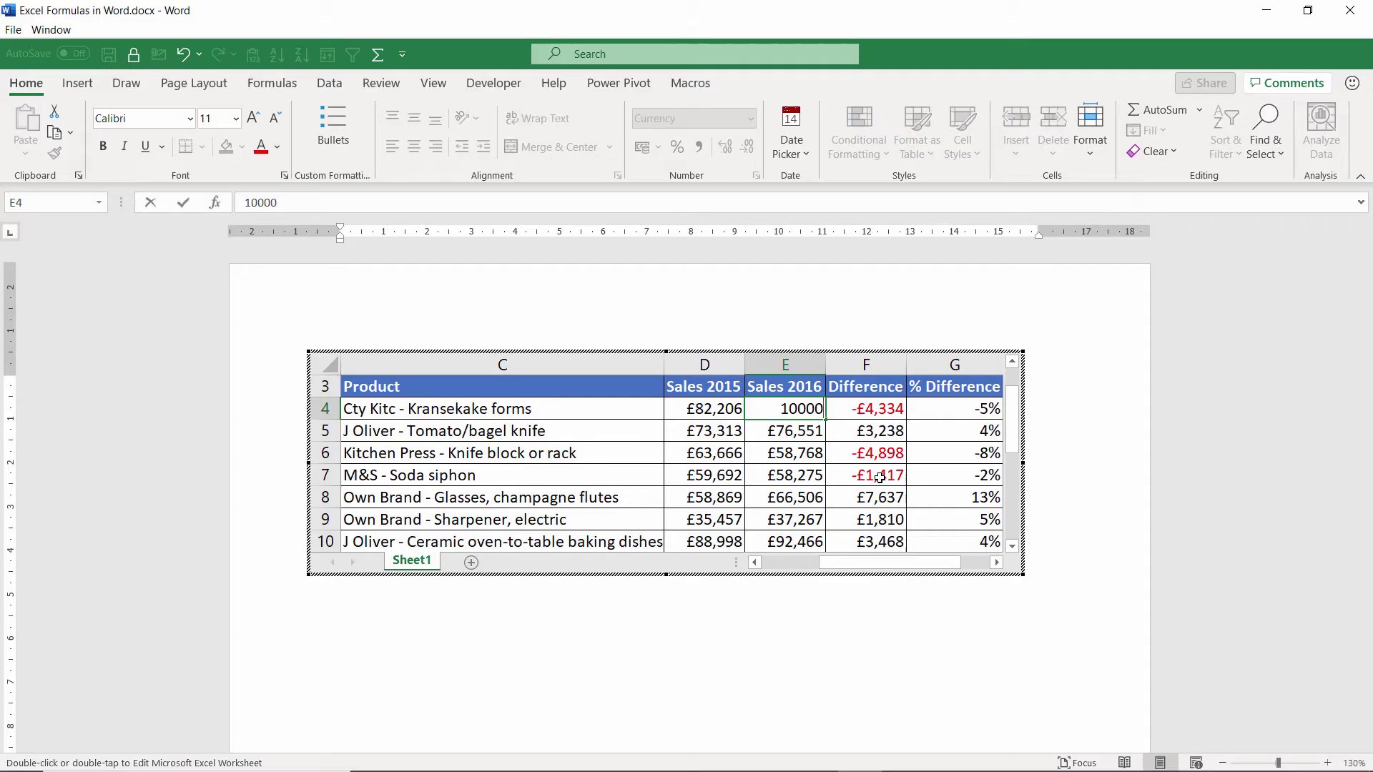
pyautogui.write('0')
pyautogui.press('Return')
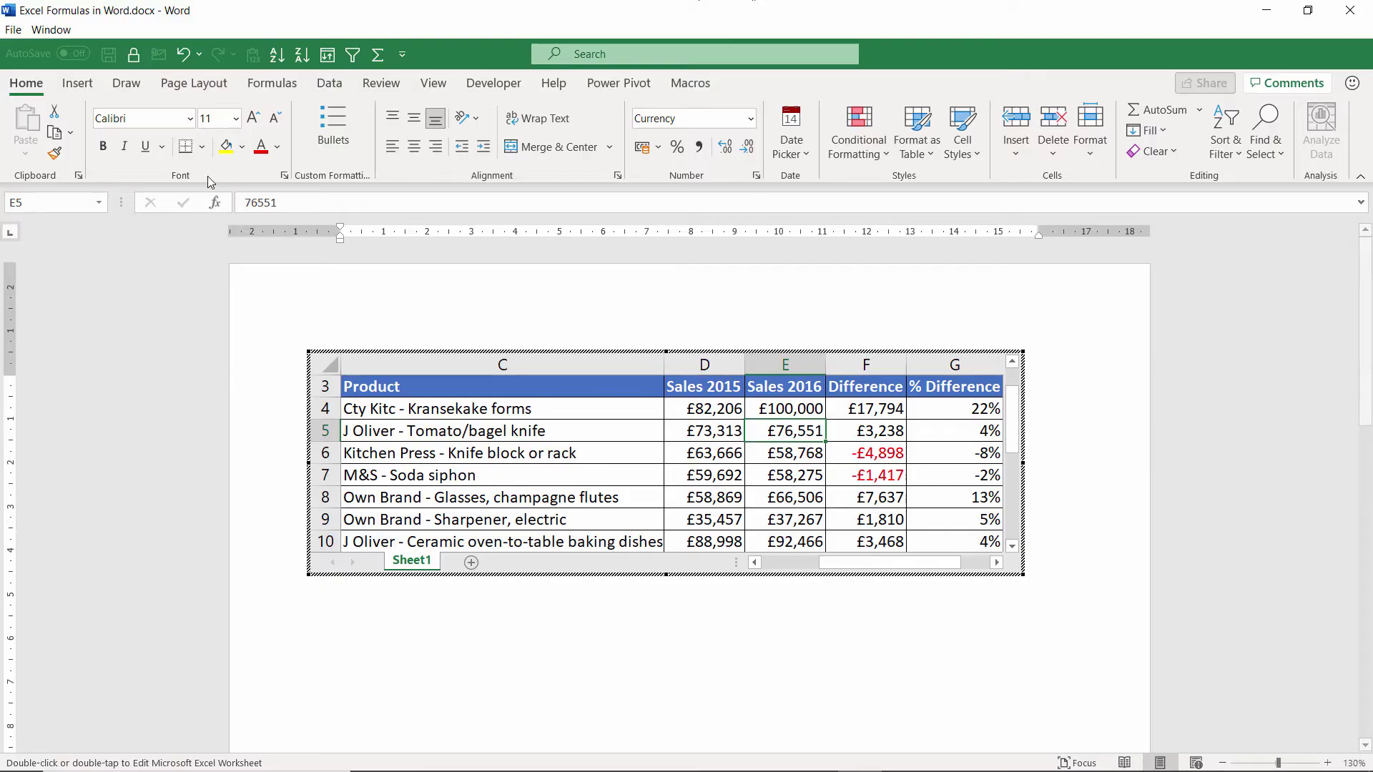
pyautogui.click(272, 83)
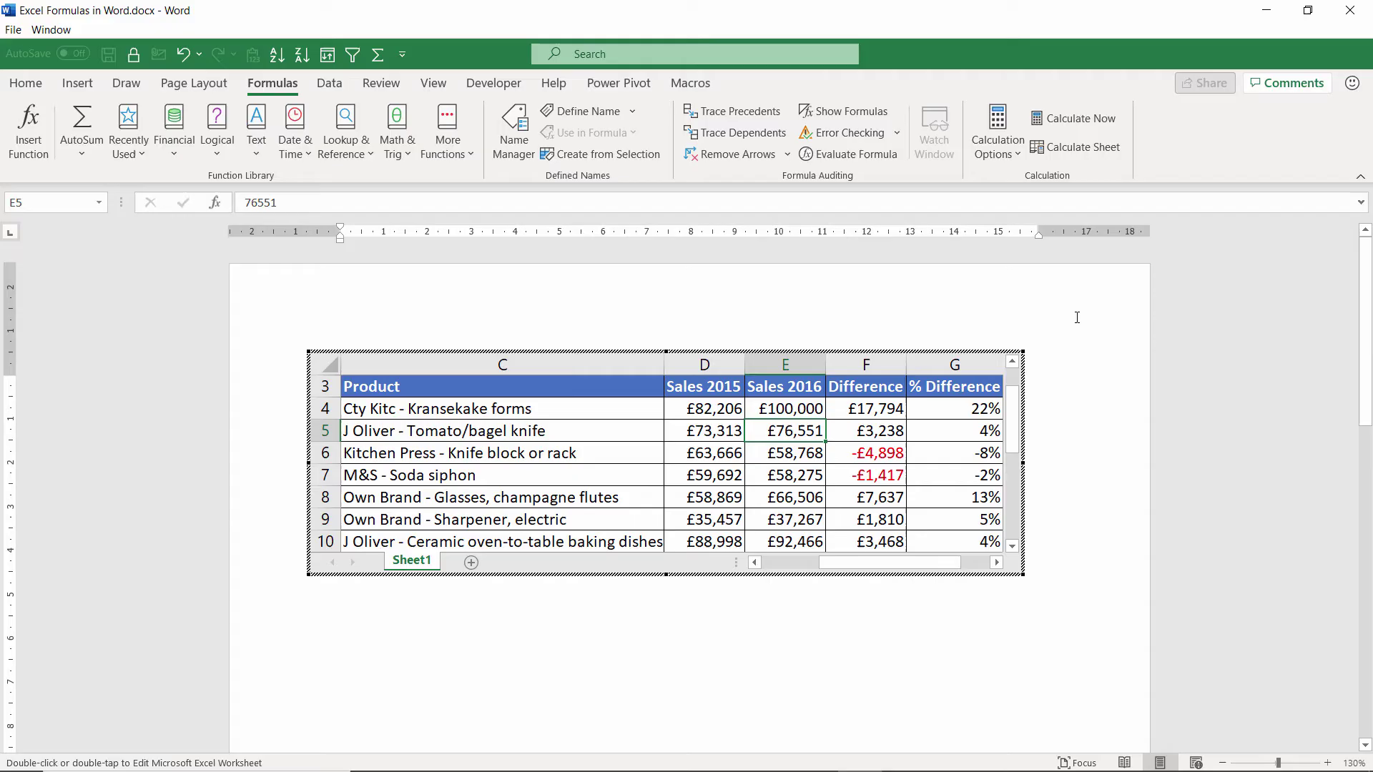
pyautogui.click(1095, 330)
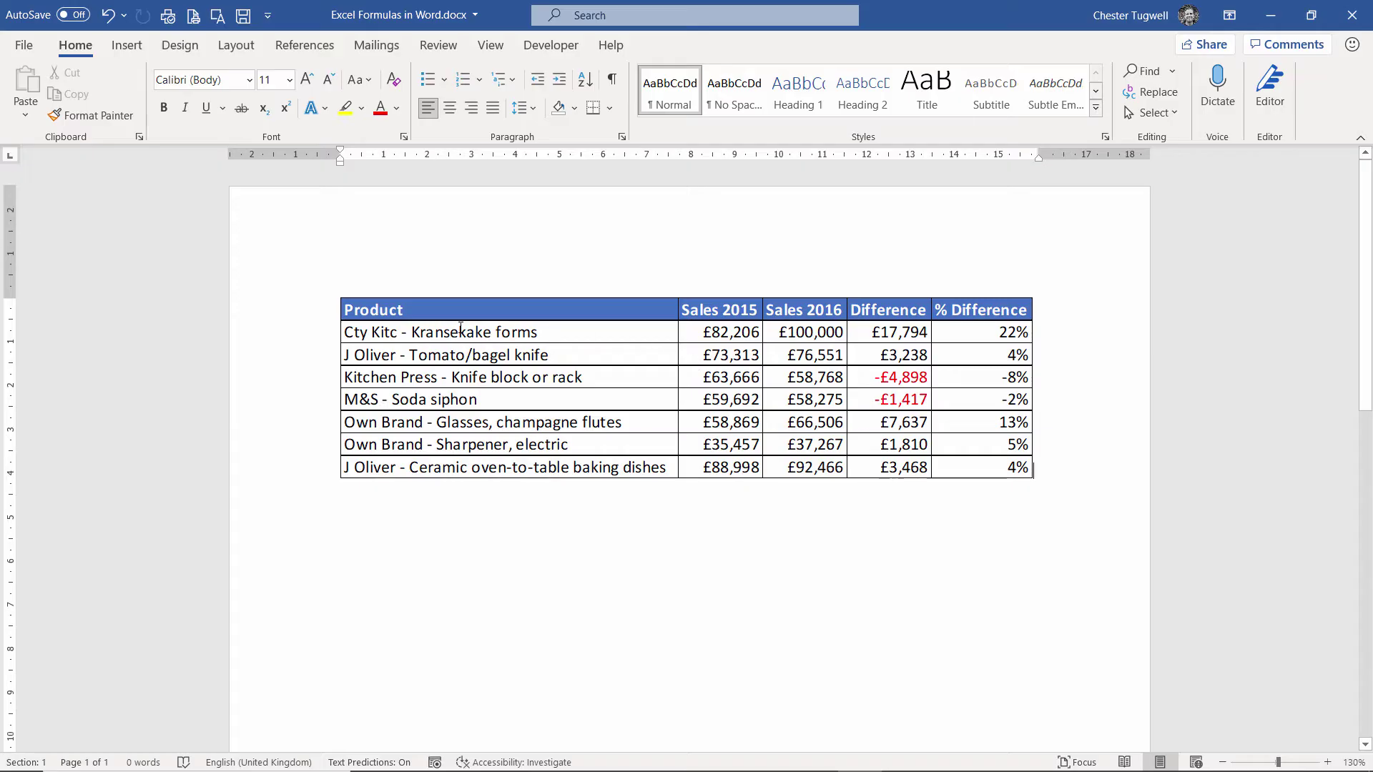
# Step: Insert a new blank embedded Excel Spreadsheet on a new line below the sales table
pyautogui.click(928, 444)
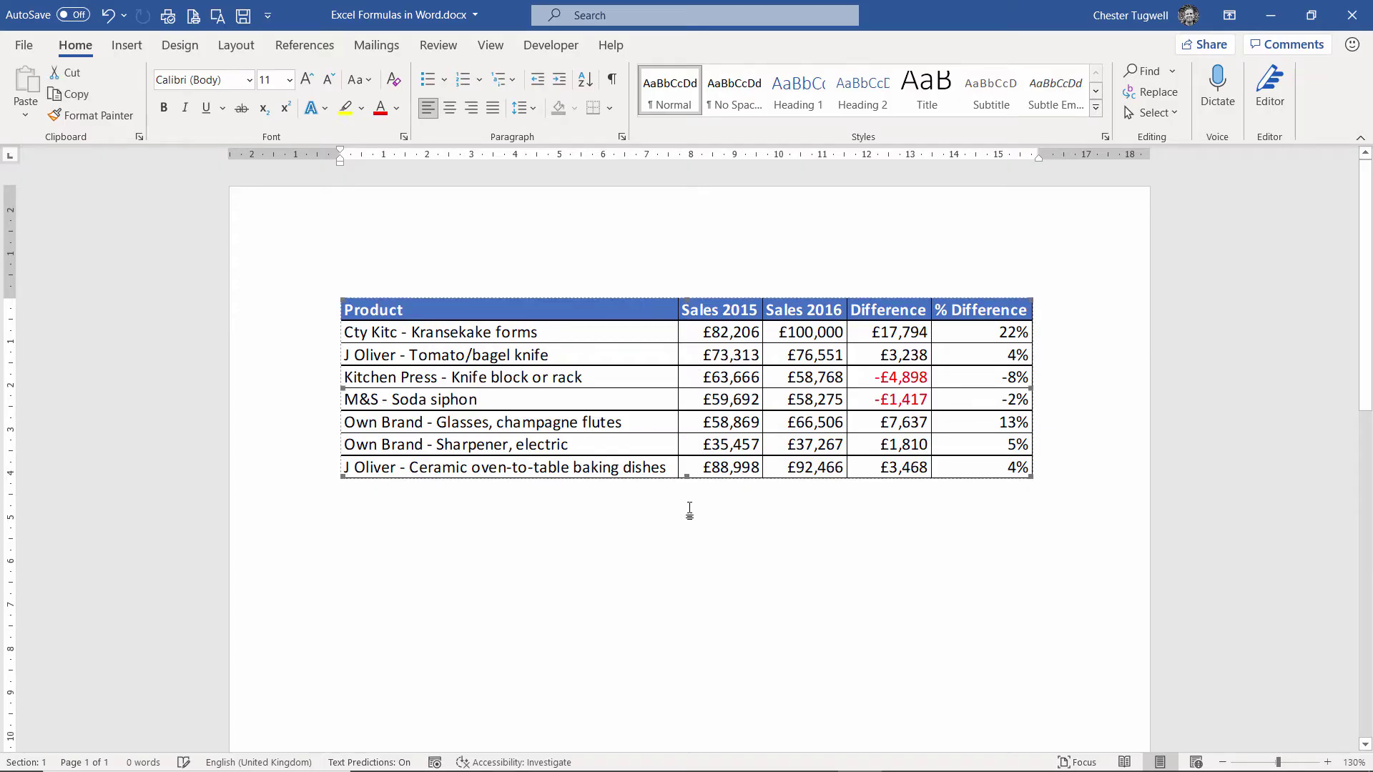
pyautogui.click(1092, 490)
pyautogui.hotkey('ctrl', 'z')
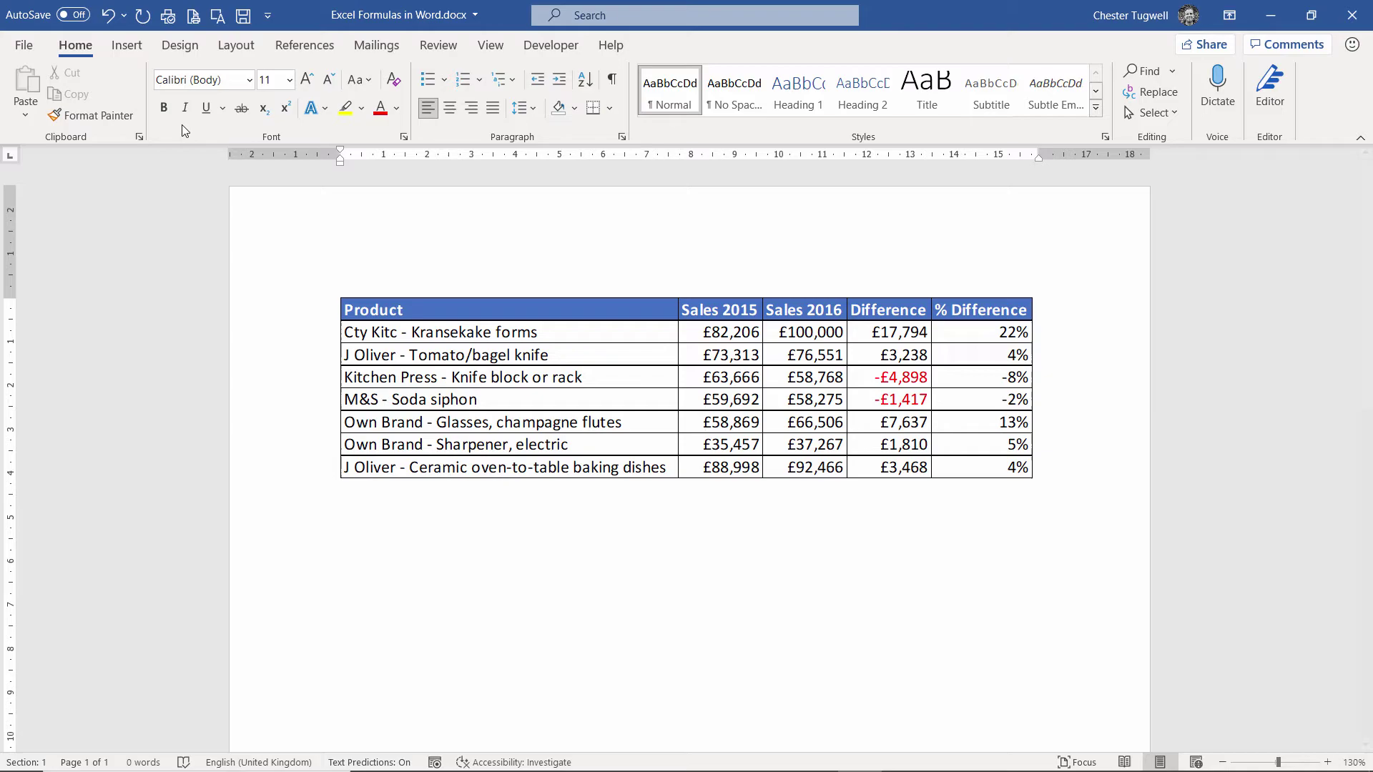
pyautogui.click(129, 48)
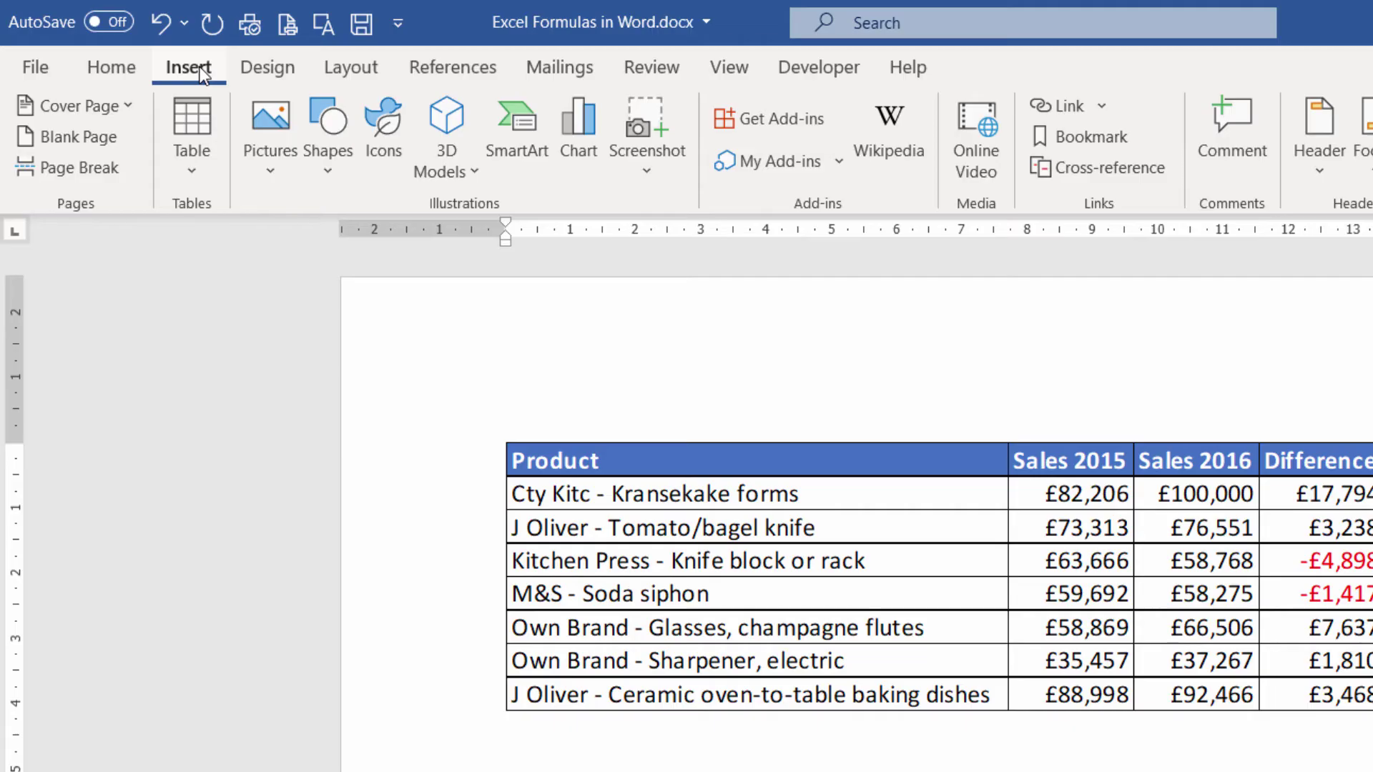
pyautogui.click(199, 153)
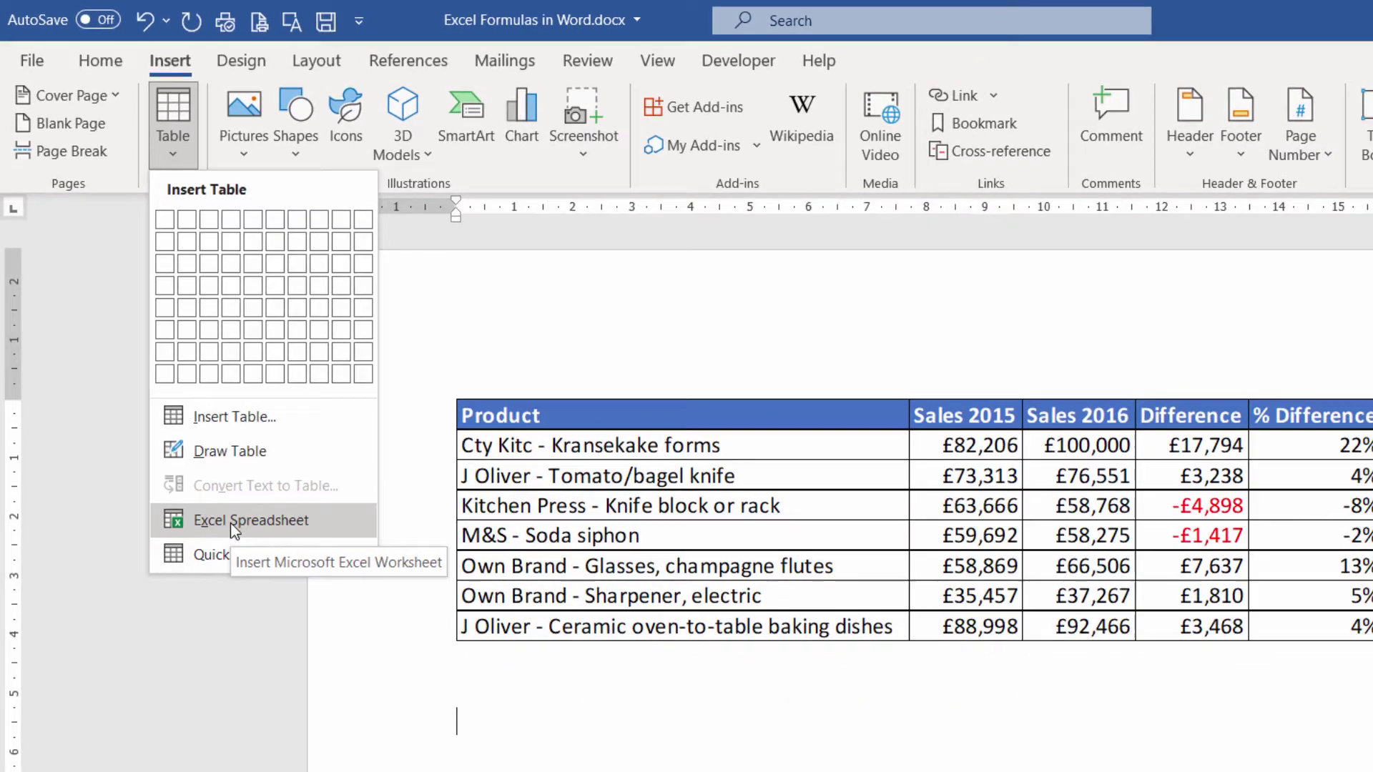
pyautogui.click(256, 577)
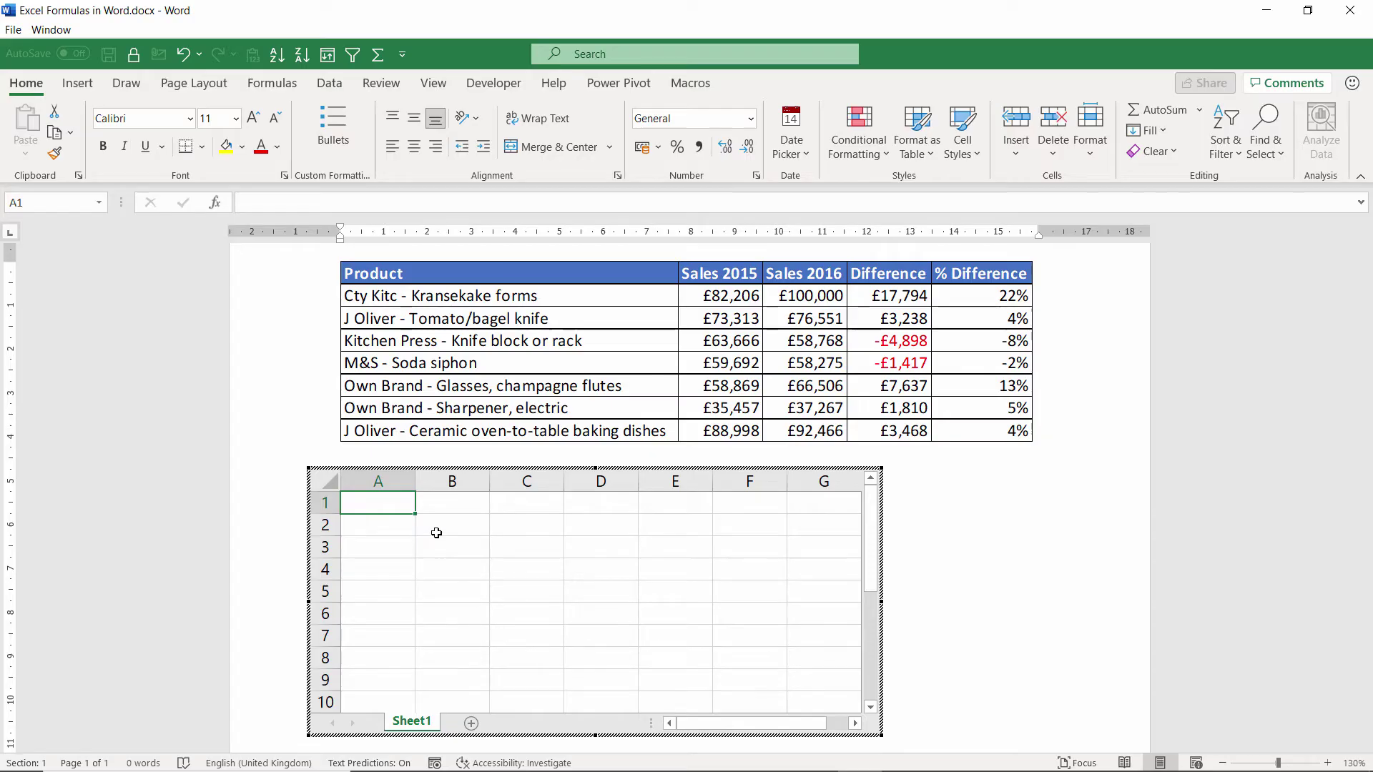
# Step: Enter the names Bob, Bill, Brenda and Barbara in A3:A6
pyautogui.click(402, 547)
pyautogui.write('Bob')
pyautogui.press('Return')
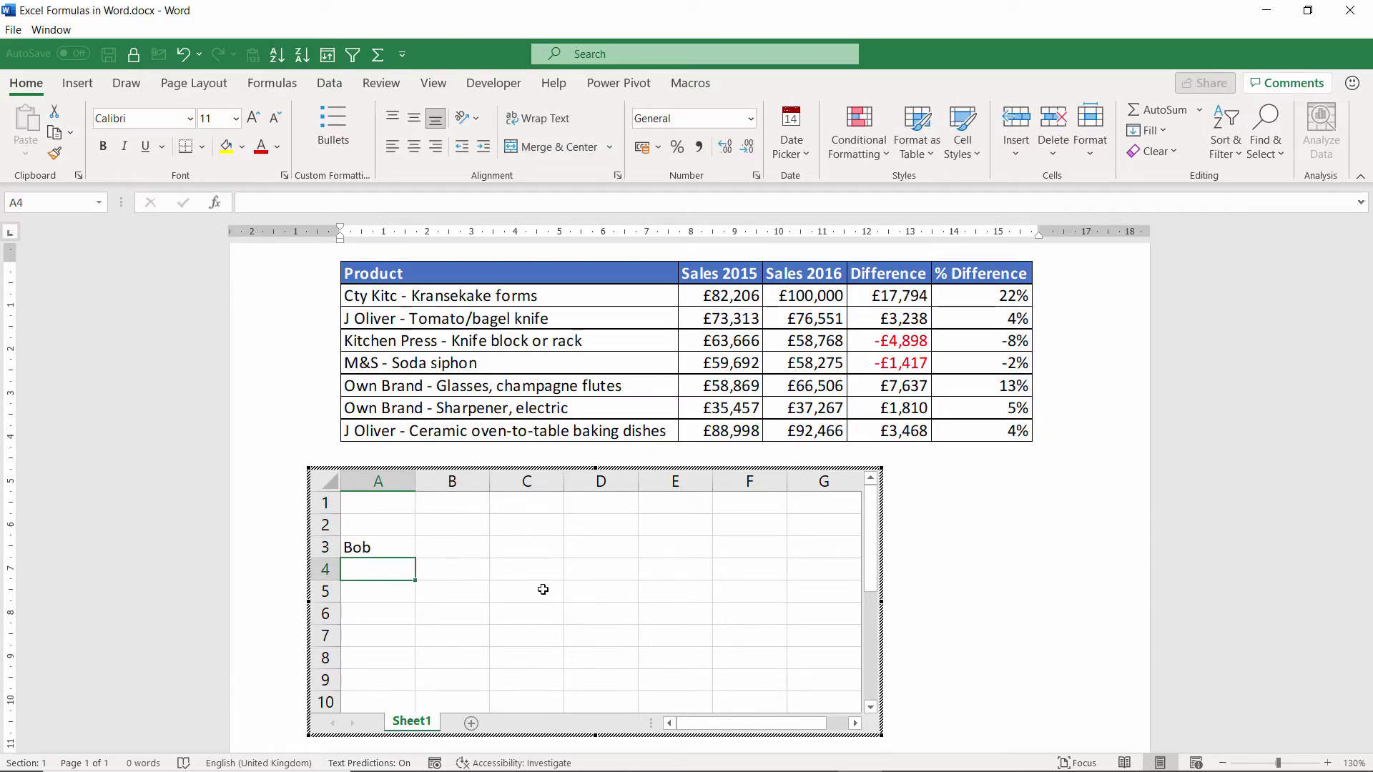
pyautogui.write('Bill')
pyautogui.press('Return')
pyautogui.write('Brenda')
pyautogui.press('Return')
pyautogui.write('Barbara')
# Step: Enter the year headings '2018, '2019, '2020 and '2021 as text in B2:E2
pyautogui.click(456, 531)
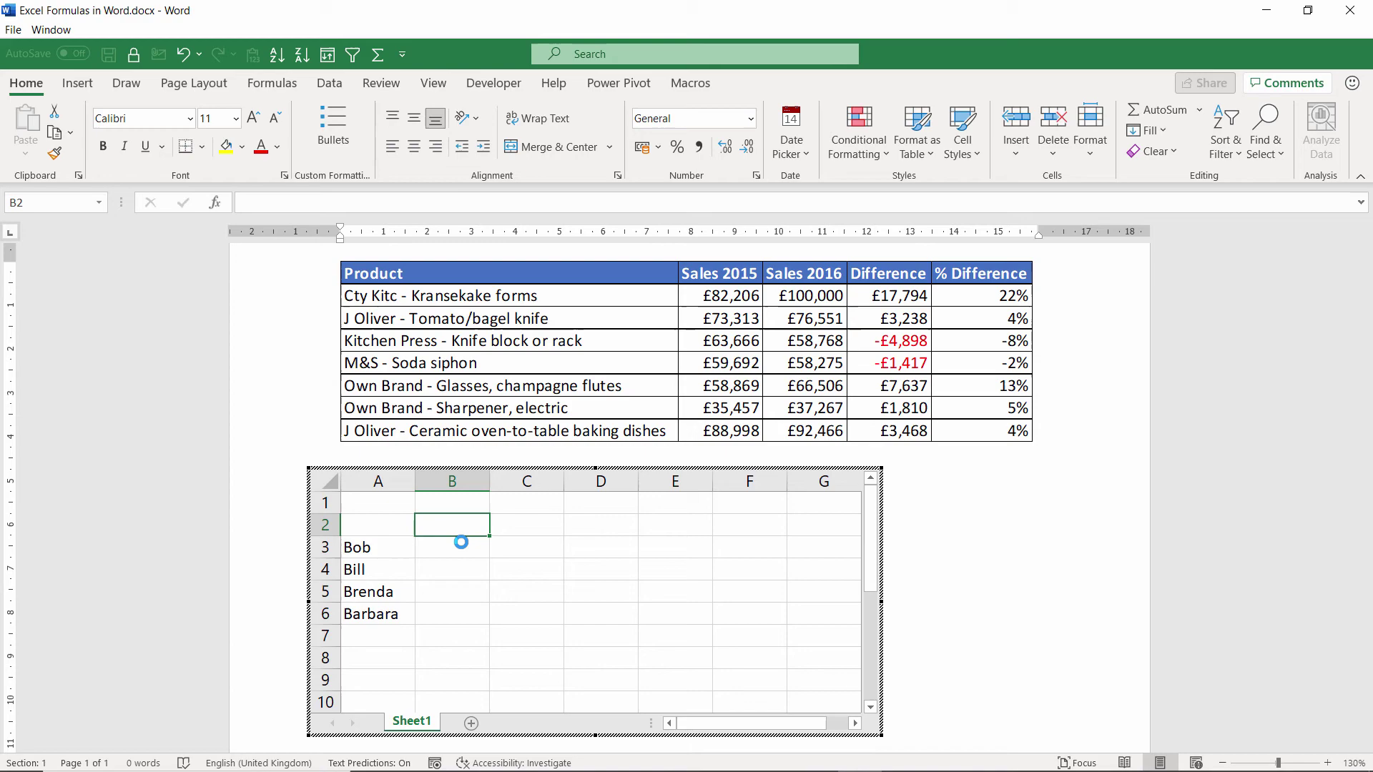
pyautogui.write("'2018")
pyautogui.click(536, 524)
pyautogui.write("'2019")
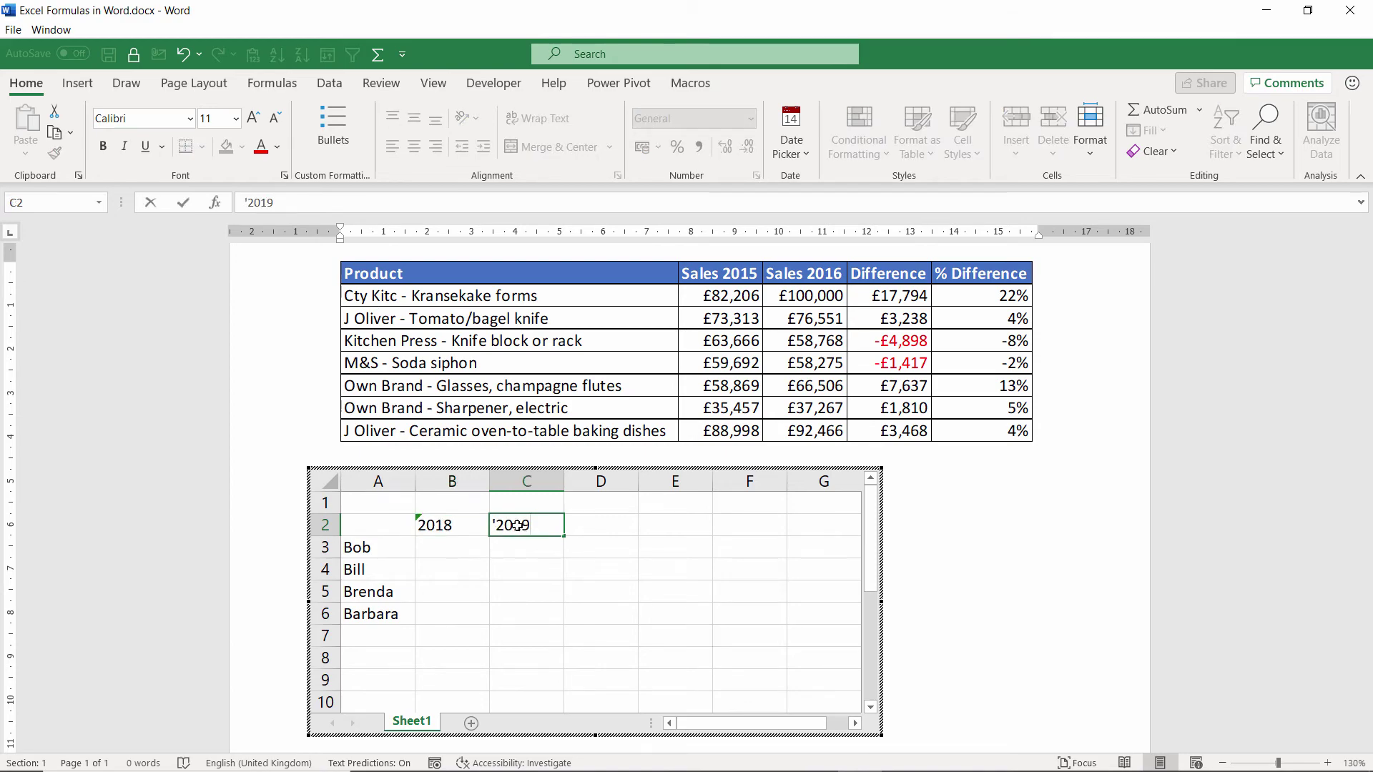
pyautogui.click(613, 522)
pyautogui.write("'2020")
pyautogui.click(663, 526)
pyautogui.write("'2021")
# Step: Fill the 2018 column with 736, 456, 345, 875 and 2019 with 455, 643, 245, 667
pyautogui.click(458, 547)
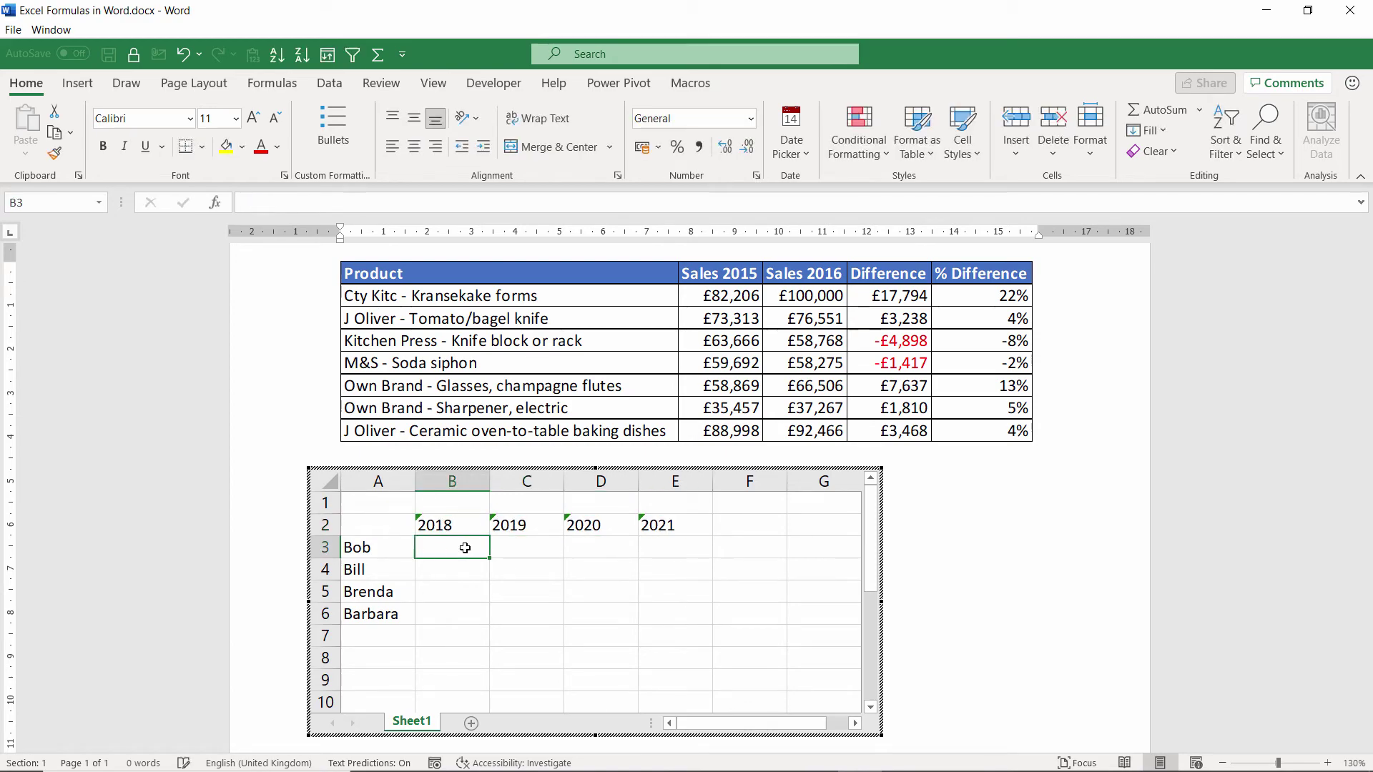
pyautogui.write('736')
pyautogui.press('Return')
pyautogui.write('456')
pyautogui.press('Return')
pyautogui.write('345')
pyautogui.press('Return')
pyautogui.write('875')
pyautogui.click(529, 548)
pyautogui.write('455 643 245 667')
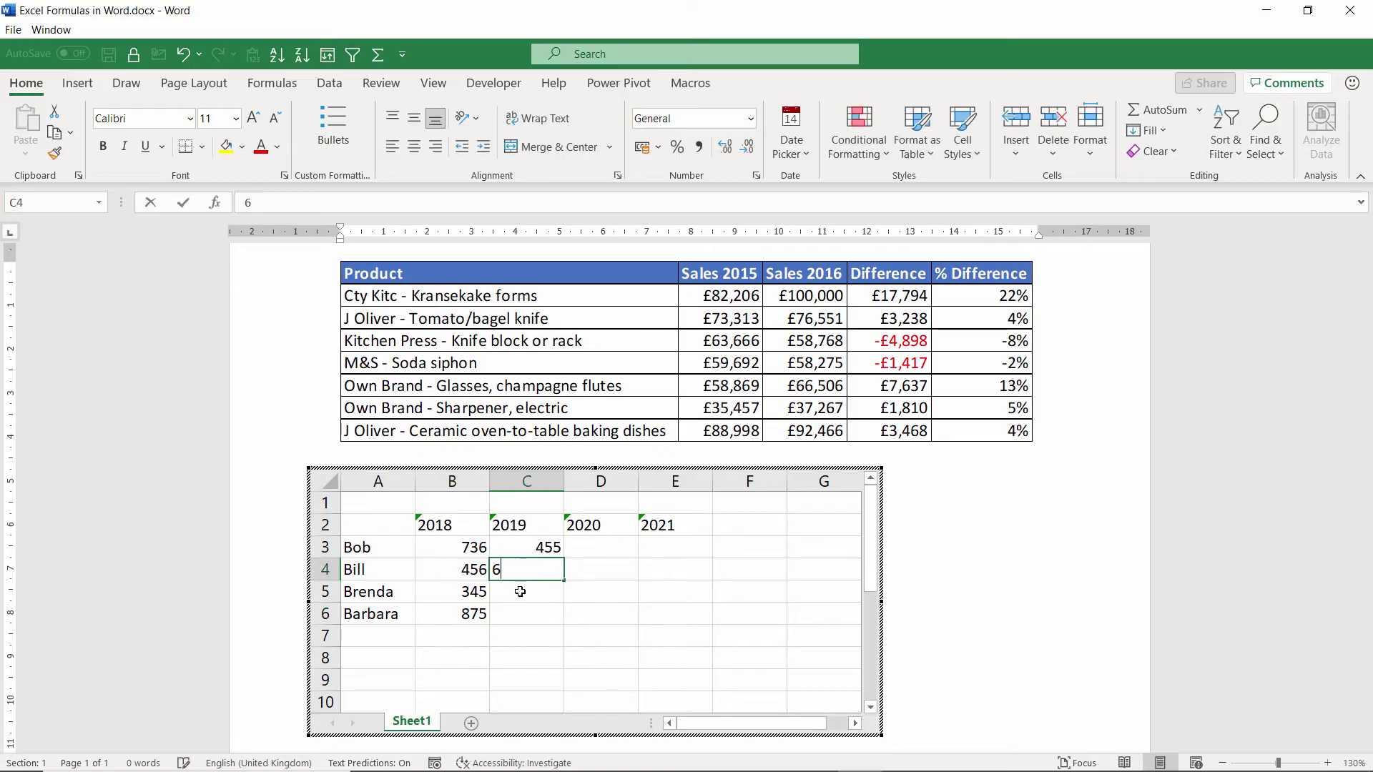
# Step: Fill the 2020 column with 345, 654, 677 and 2021 with 345, 323, 3556, 3354
pyautogui.click(595, 549)
pyautogui.write('345')
pyautogui.press('Return')
pyautogui.write('654')
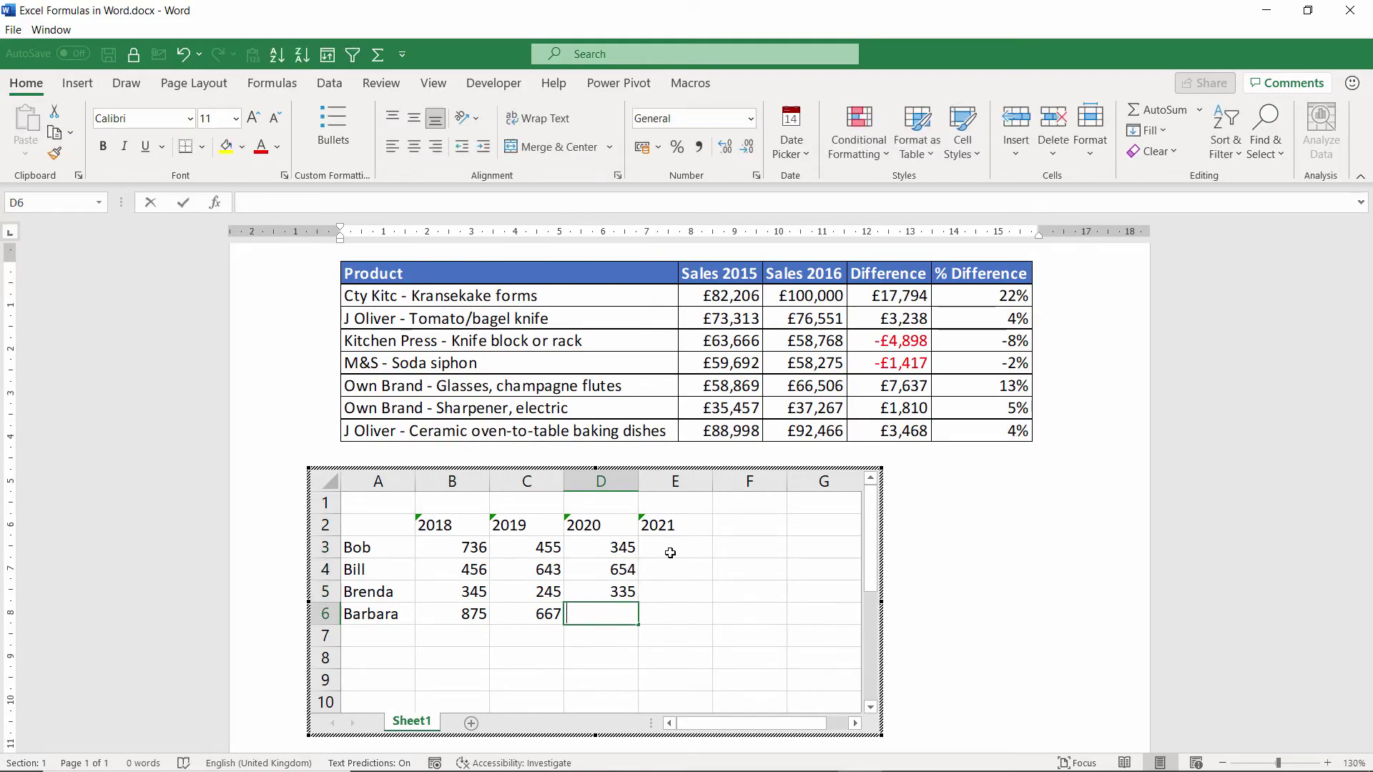
pyautogui.write('677')
pyautogui.click(670, 553)
pyautogui.write('345')
pyautogui.press('Return')
pyautogui.write('323')
pyautogui.press('Return')
pyautogui.write('3556 3354')
# Step: Label the totals row in A7 and the totals column in F2 as 'Total'
pyautogui.press('Return')
pyautogui.press('Return')
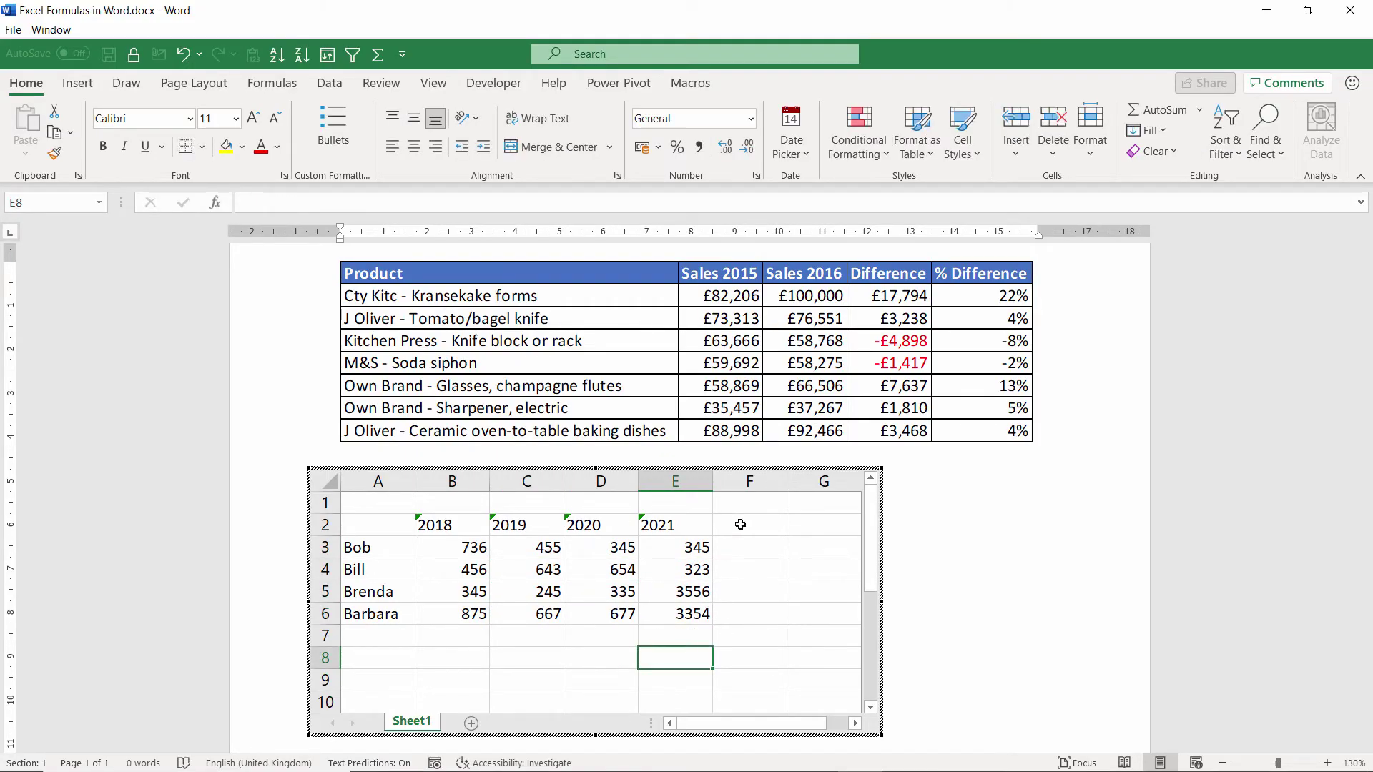
pyautogui.click(368, 636)
pyautogui.write('Total')
pyautogui.press('Return')
pyautogui.click(782, 525)
pyautogui.write('Total')
pyautogui.press('Return')
pyautogui.press('Return')
pyautogui.press('Return')
pyautogui.press('Return')
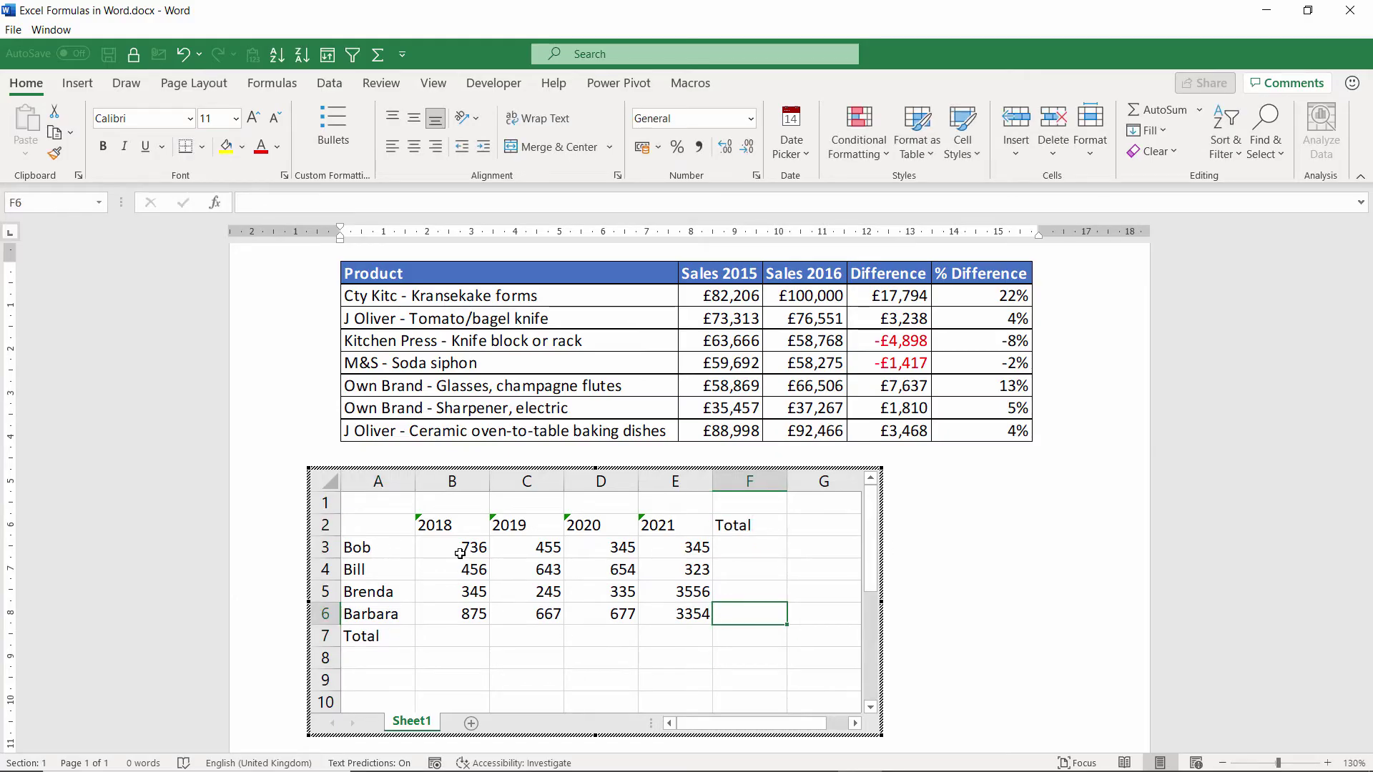
# Step: AutoSum B3:F7 for row totals 1881–5573, column totals 2412–7578 and grand total 14011
pyautogui.moveTo(459, 553); pyautogui.dragTo(775, 633)
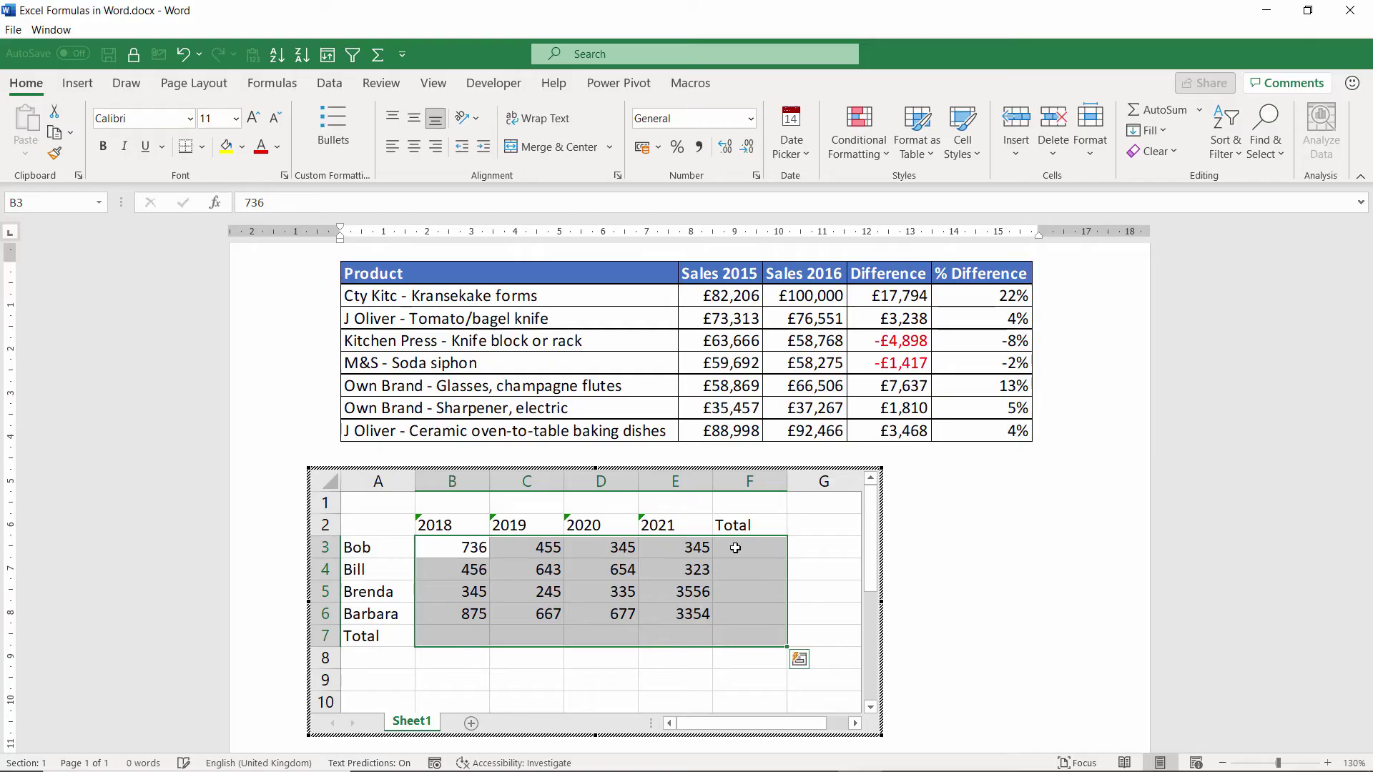
pyautogui.click(1154, 110)
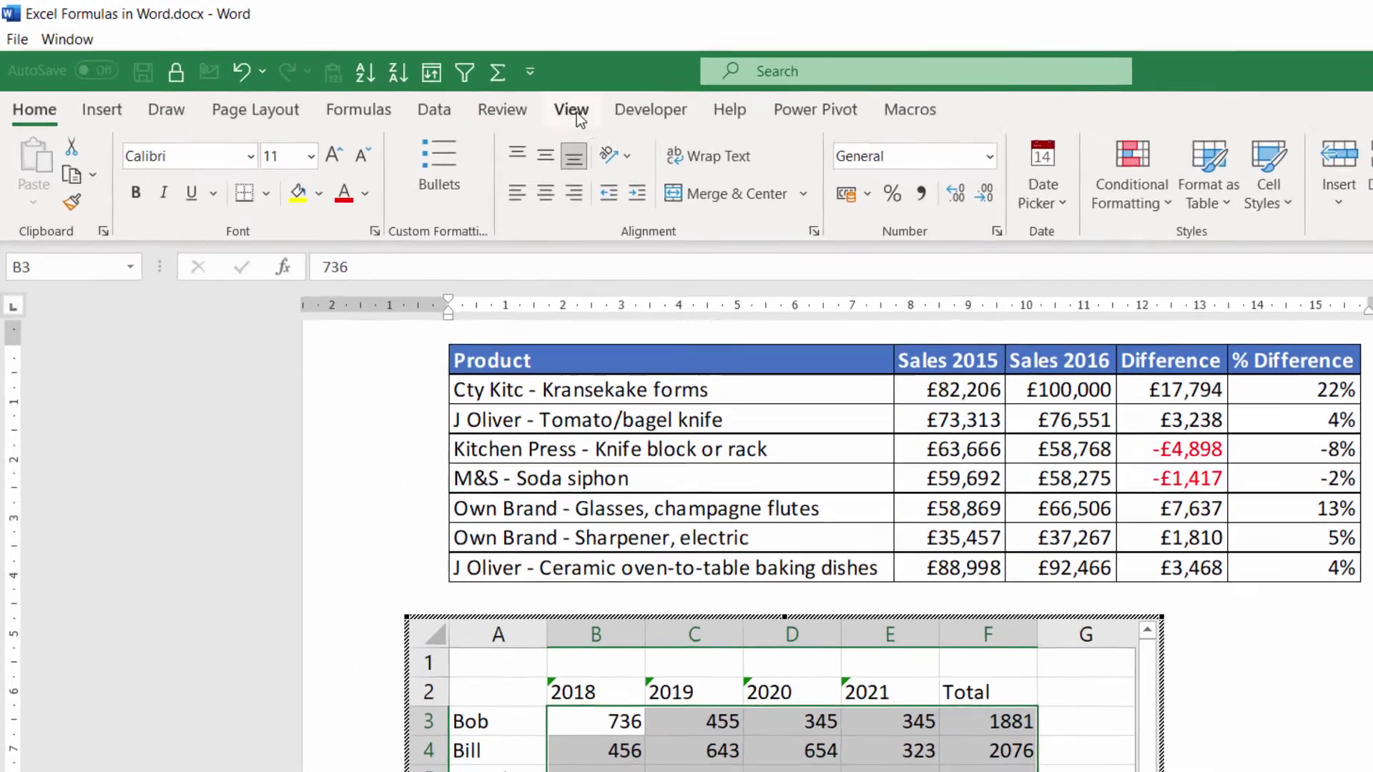
pyautogui.click(433, 83)
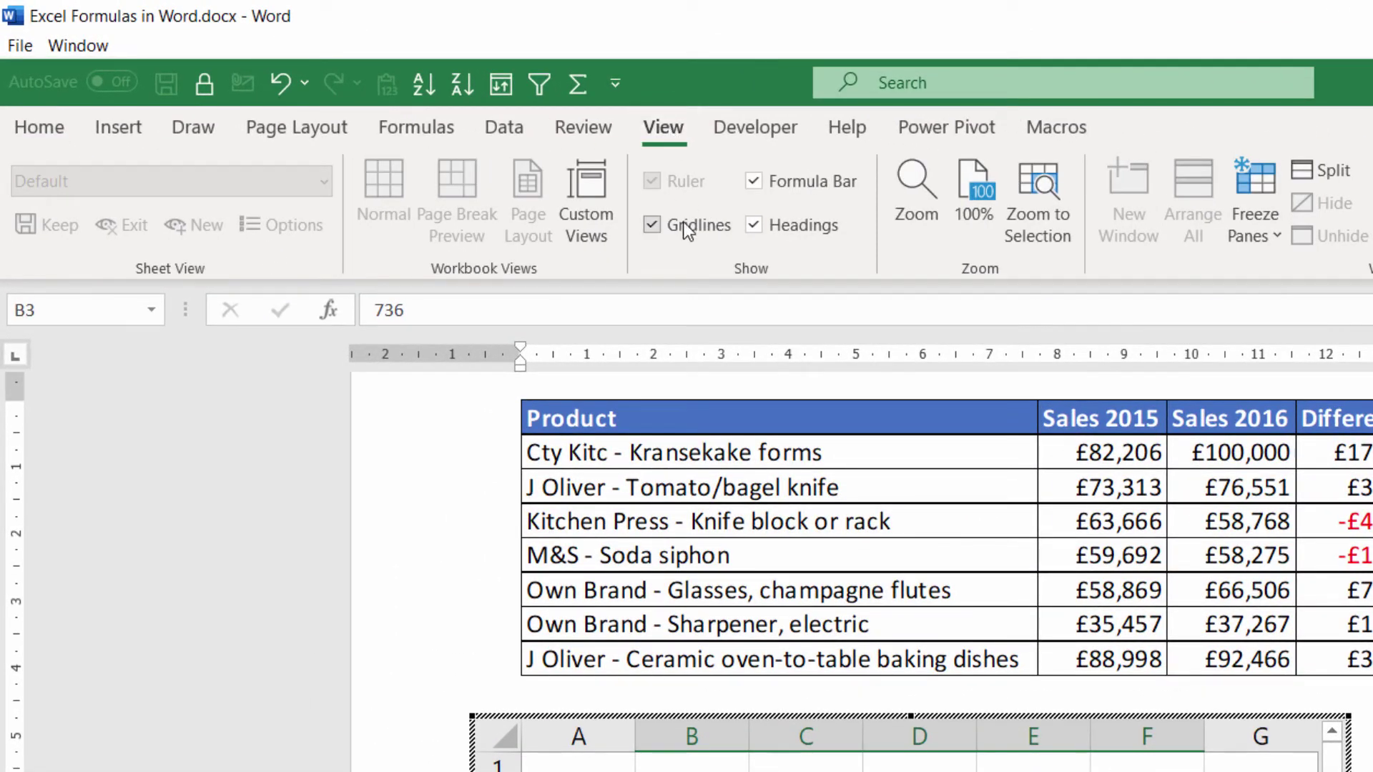
# Step: Hide the sheet's gridlines and apply All Borders to A2:F7
pyautogui.click(651, 225)
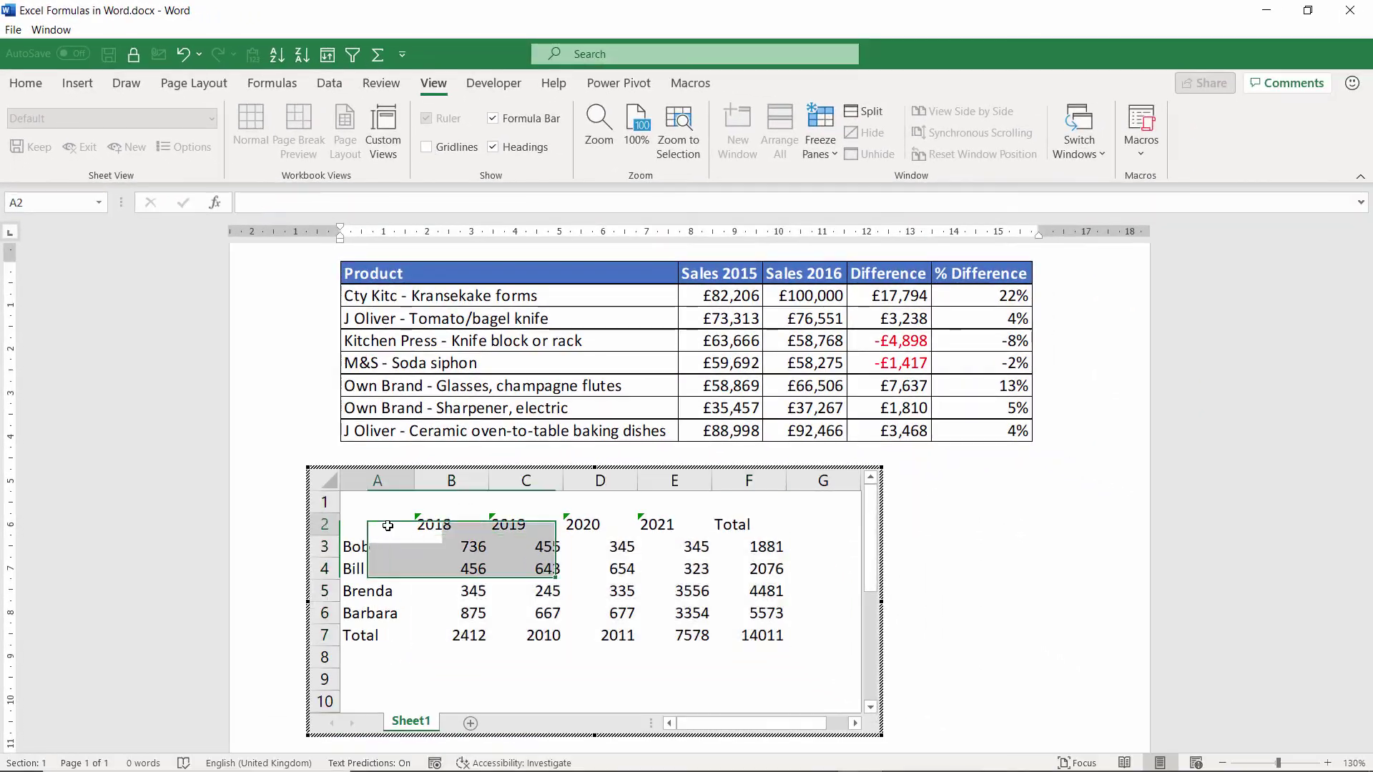
pyautogui.moveTo(388, 526); pyautogui.dragTo(765, 636)
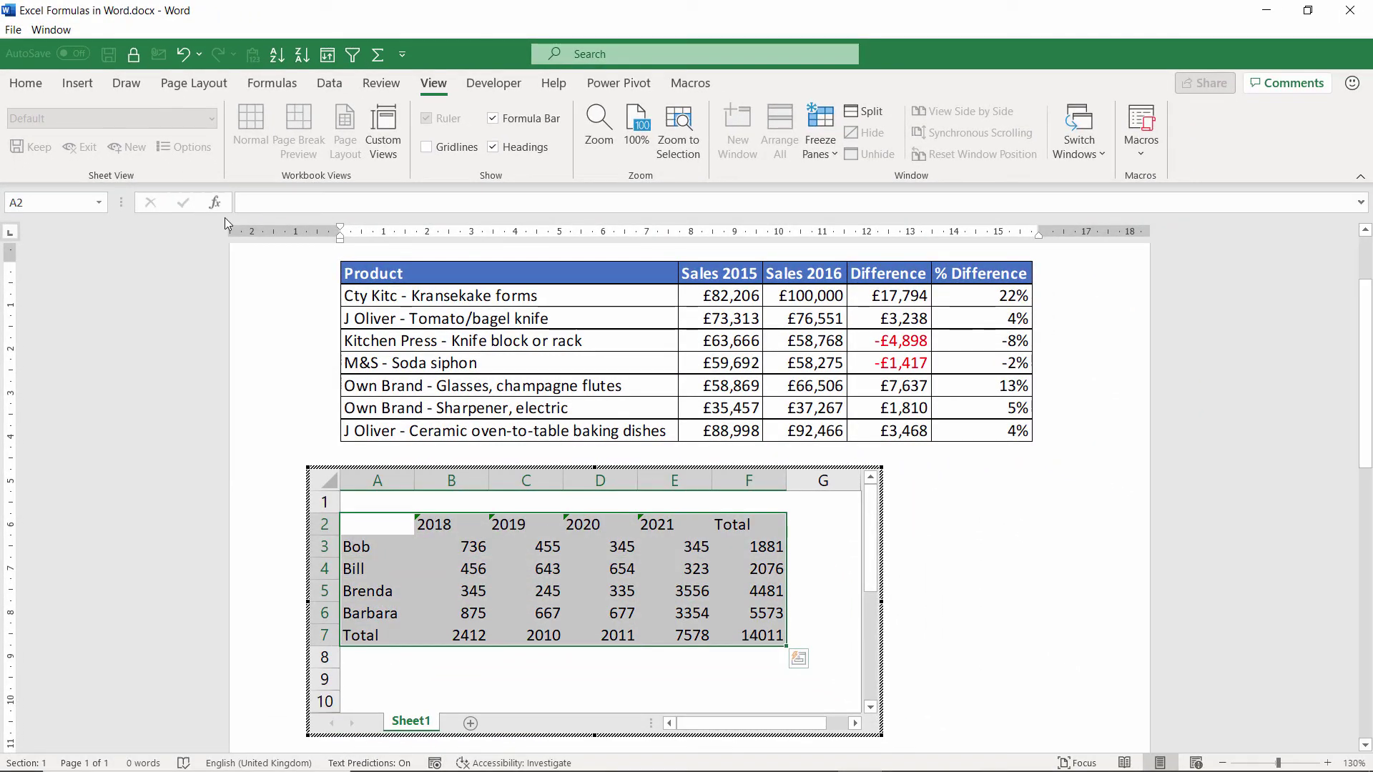
pyautogui.click(41, 86)
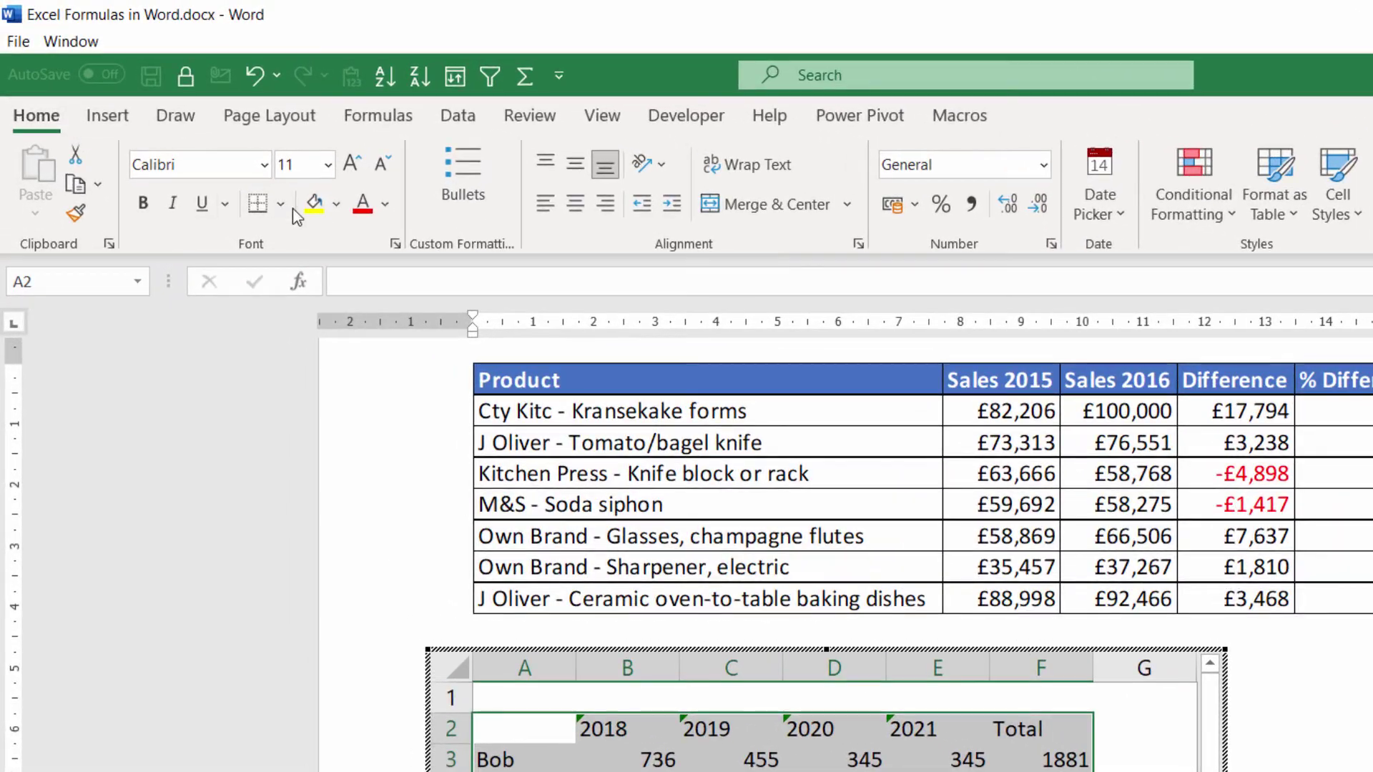
pyautogui.click(281, 204)
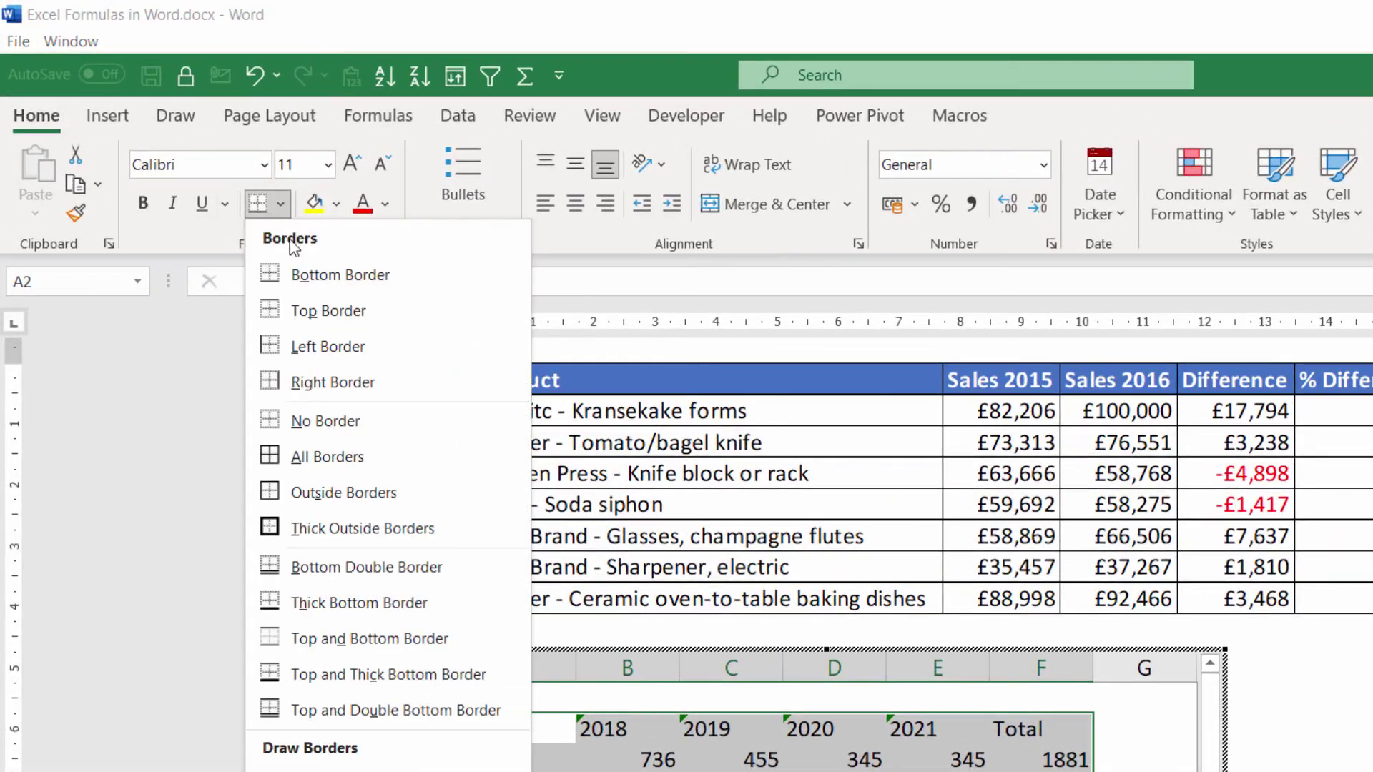
pyautogui.click(308, 459)
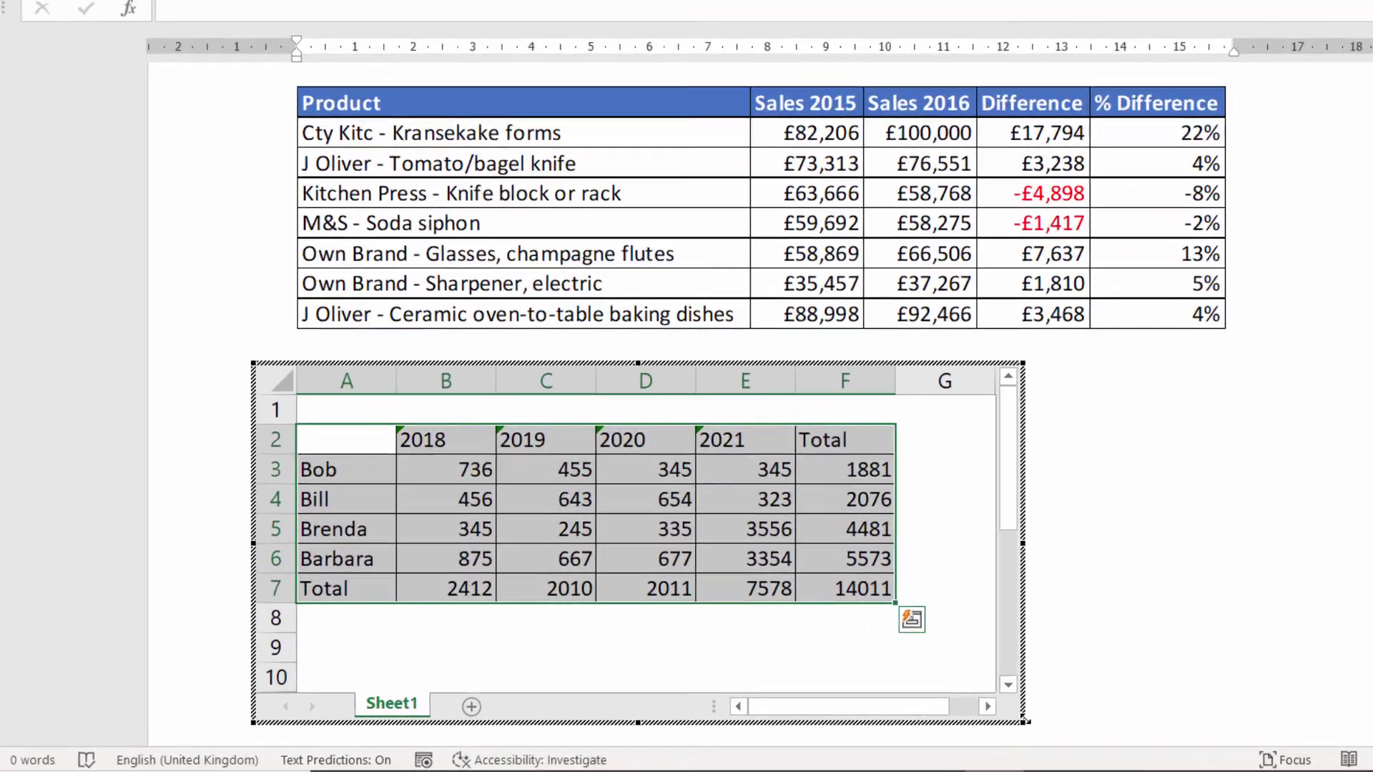
# Step: Trim the embedded worksheet object to its data and exit in-place editing
pyautogui.moveTo(1007, 513); pyautogui.dragTo(1011, 524)
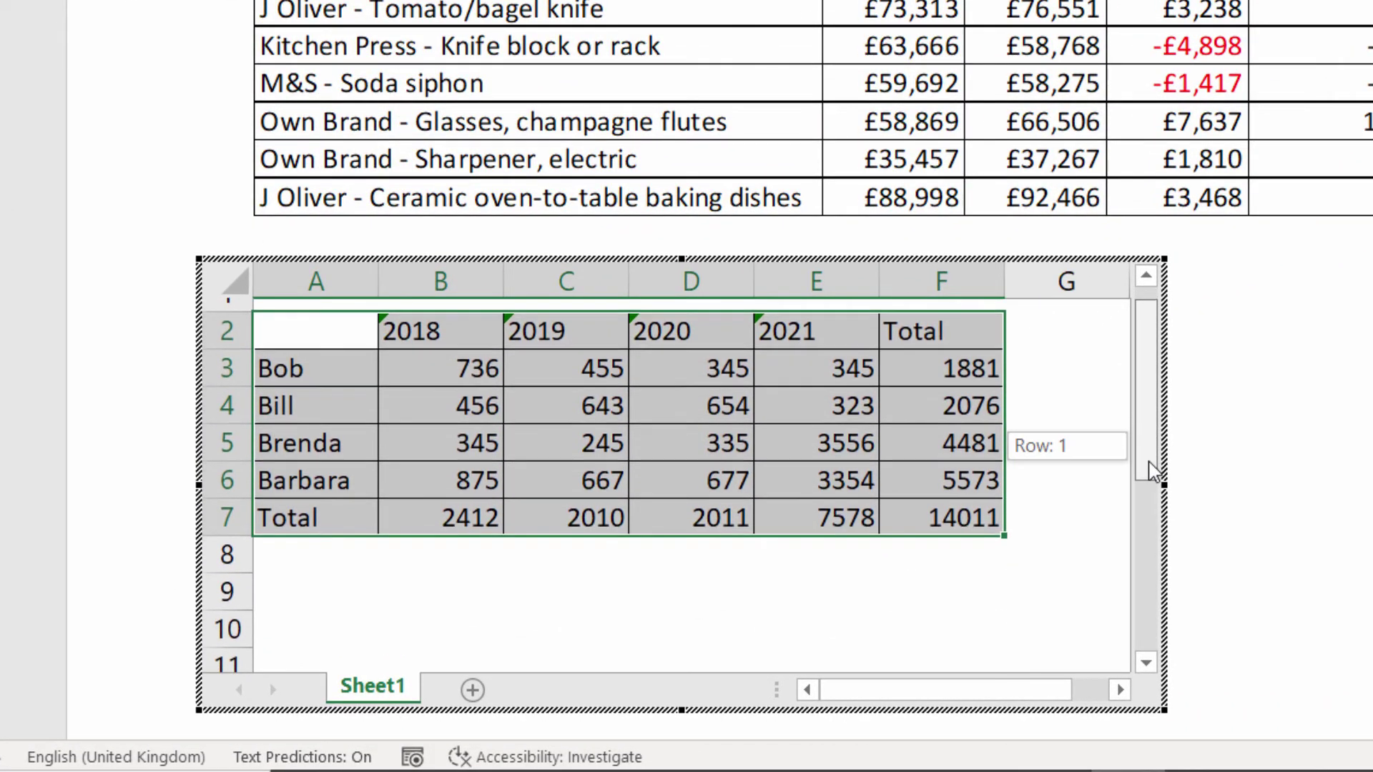
pyautogui.moveTo(1153, 472); pyautogui.dragTo(1152, 477)
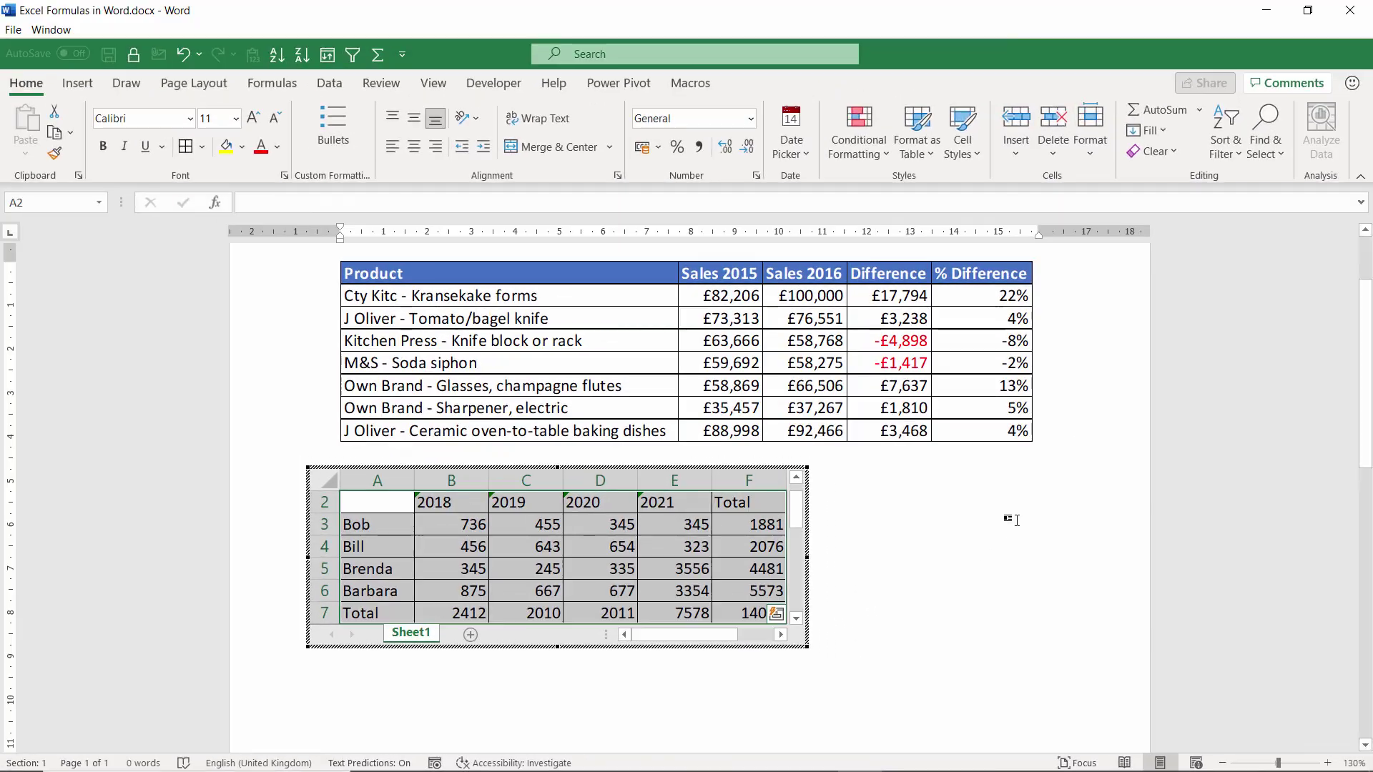
pyautogui.hotkey('alt', 'Tab')
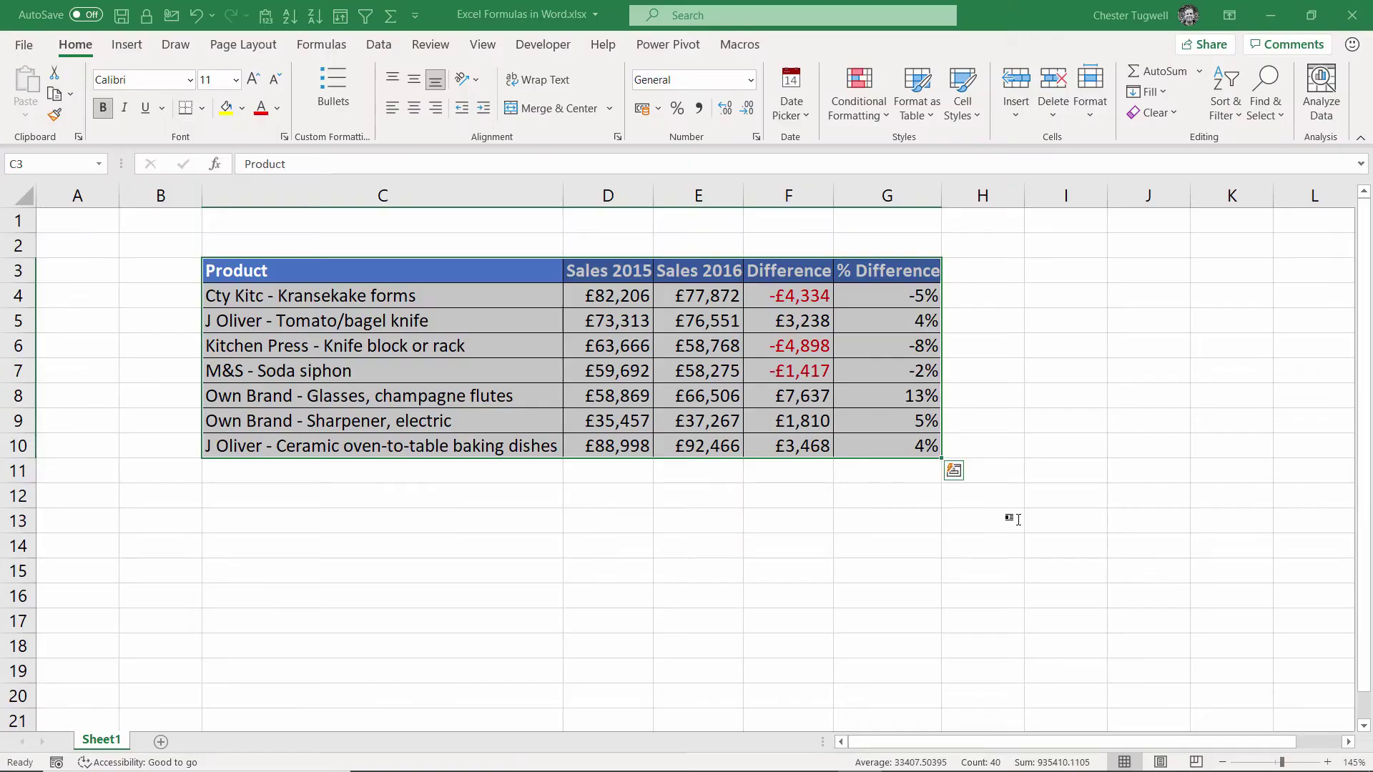
pyautogui.hotkey('alt', 'Tab')
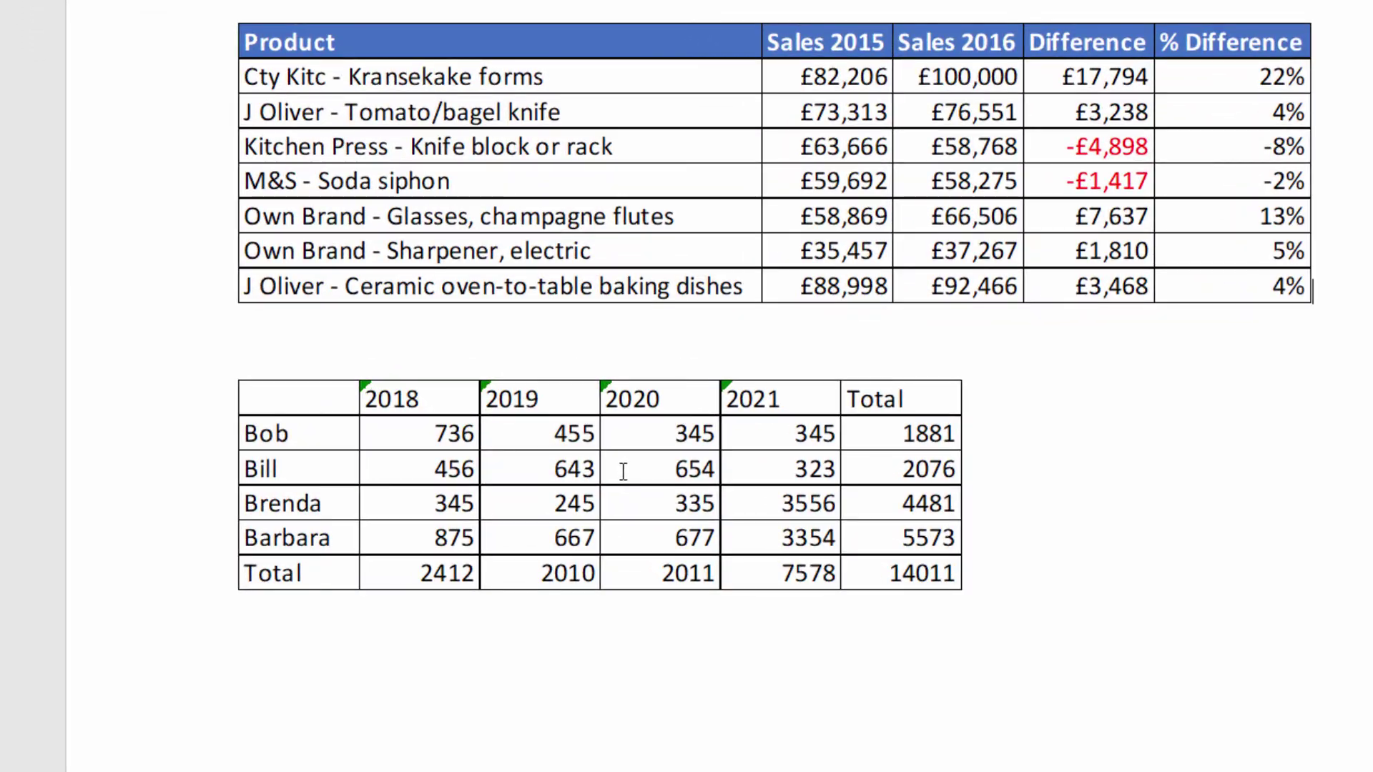
# Step: Reopen the embedded totals sheet and ignore the number-stored-as-text error on B2:E2
pyautogui.click(589, 477)
pyautogui.doubleClick(621, 481)
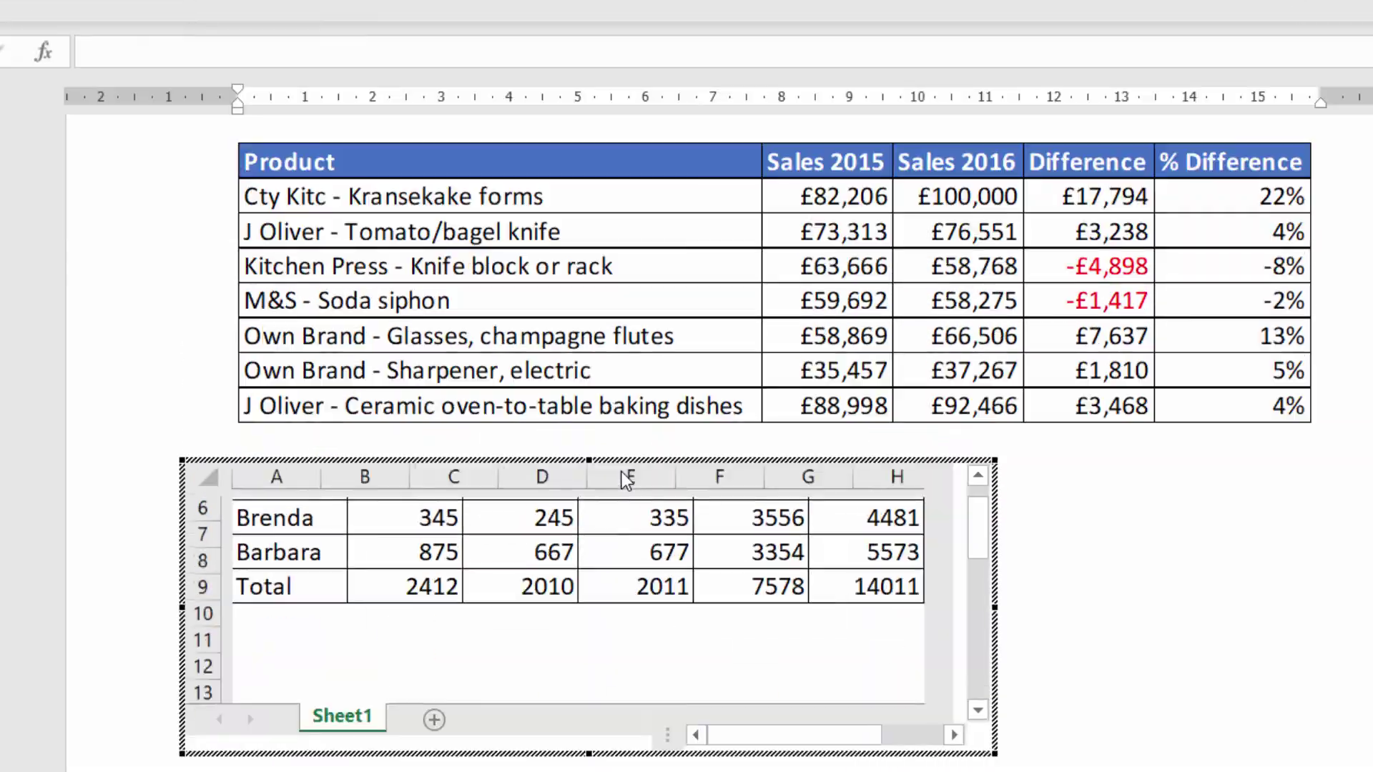
pyautogui.moveTo(419, 399); pyautogui.dragTo(543, 399)
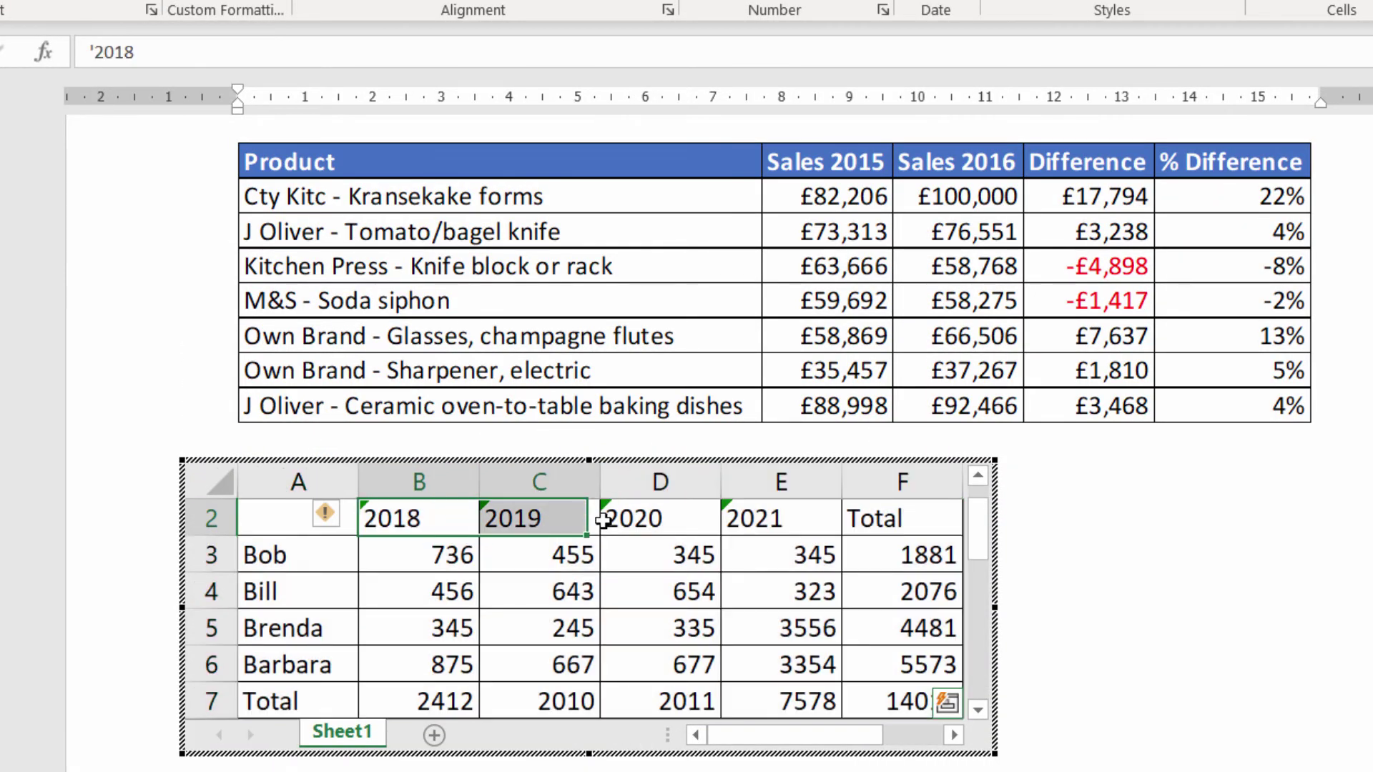
pyautogui.moveTo(604, 521); pyautogui.dragTo(794, 520)
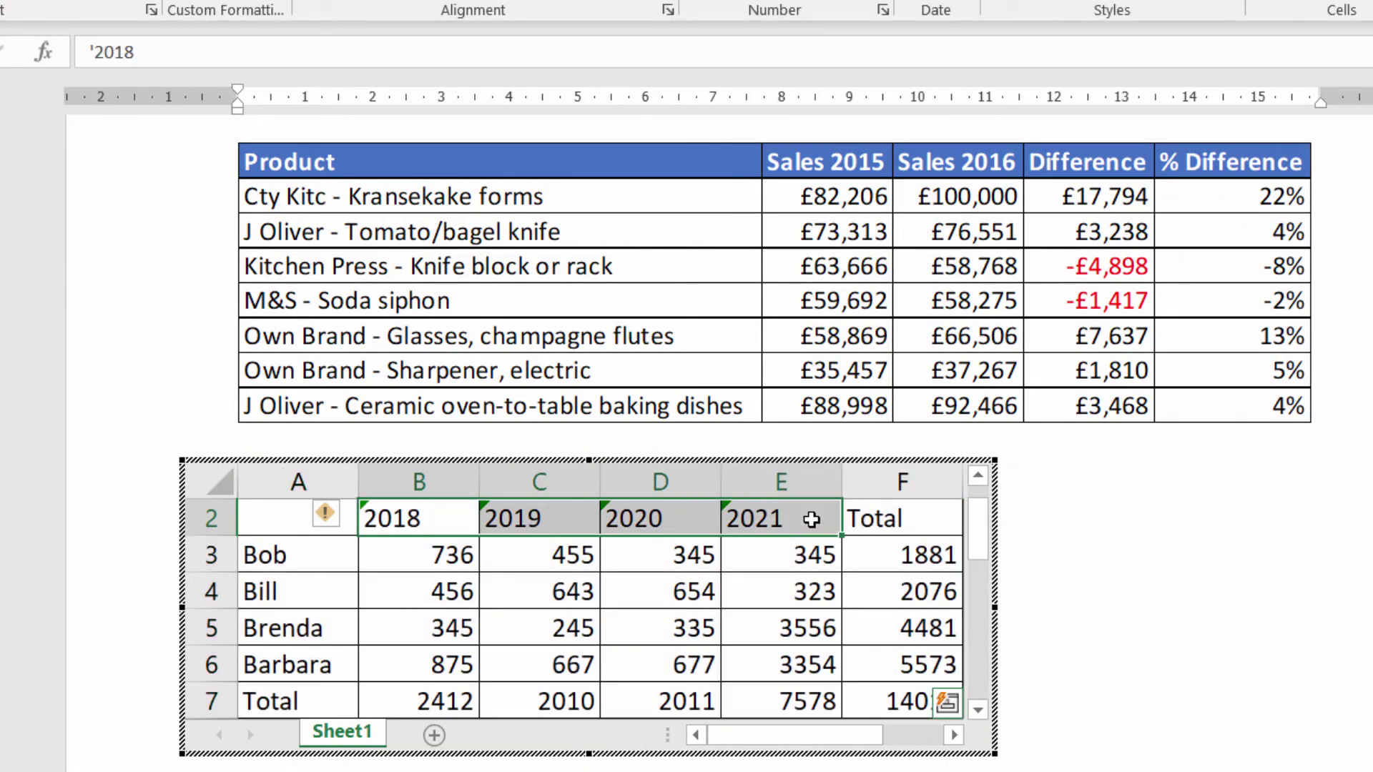
pyautogui.click(342, 518)
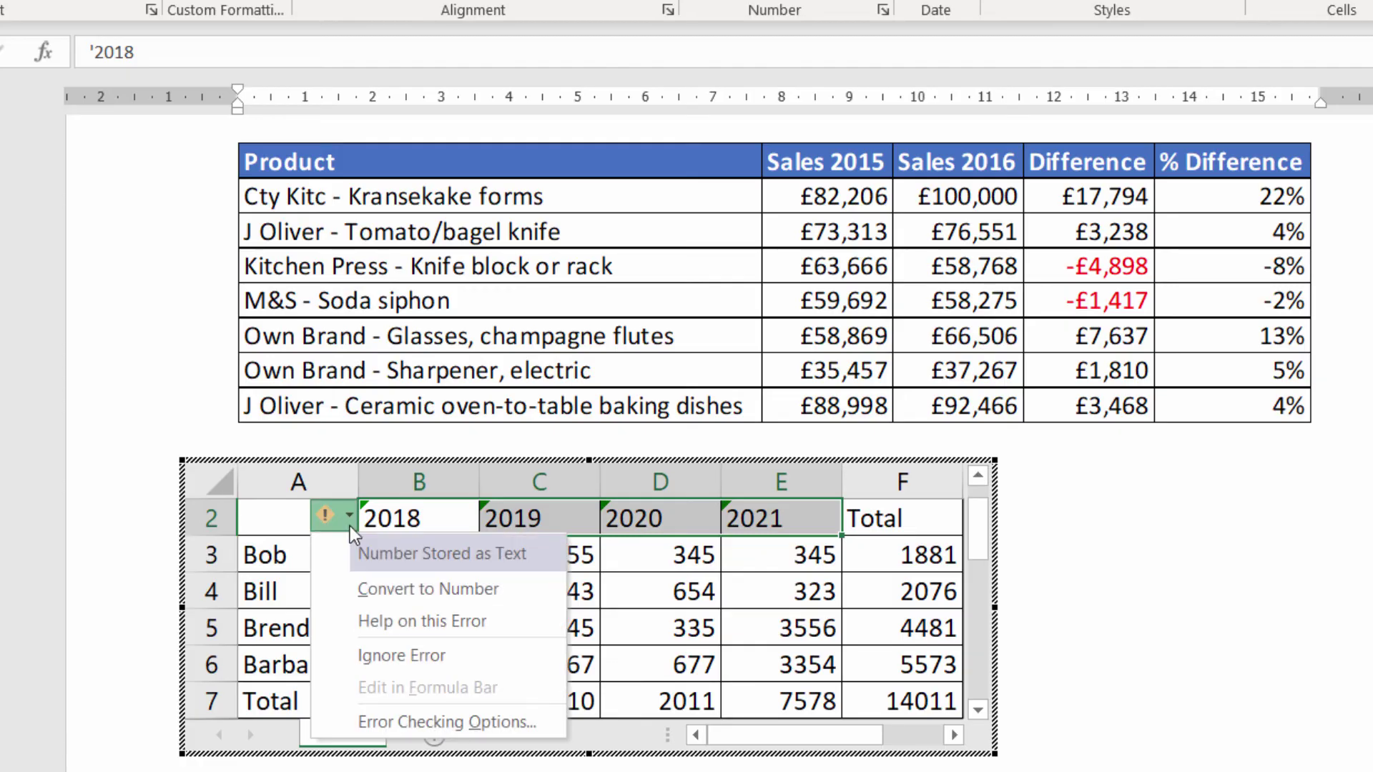
pyautogui.click(370, 658)
# Step: Change Bob's 2020 figure in D3 to 675, updating totals to 2211, 2341 and 14341
pyautogui.click(672, 563)
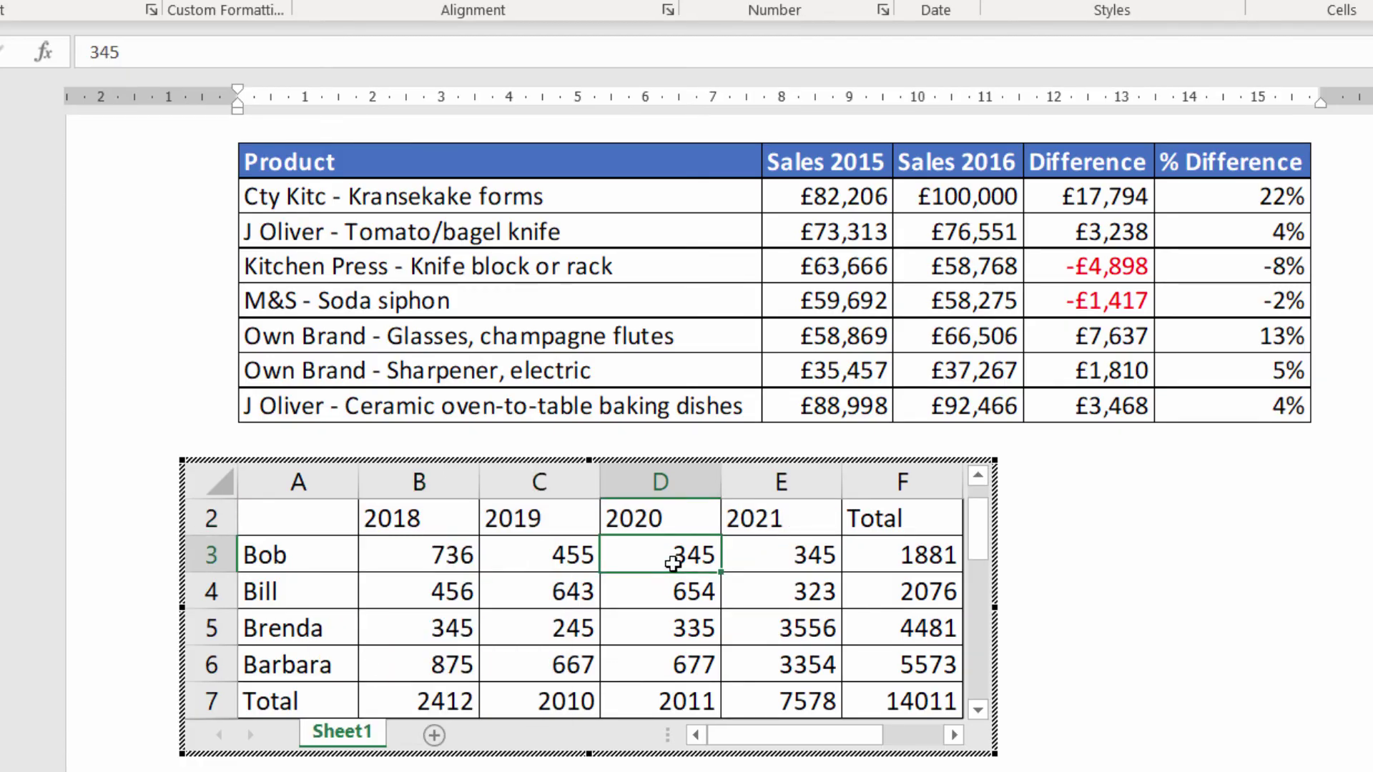
pyautogui.write('675')
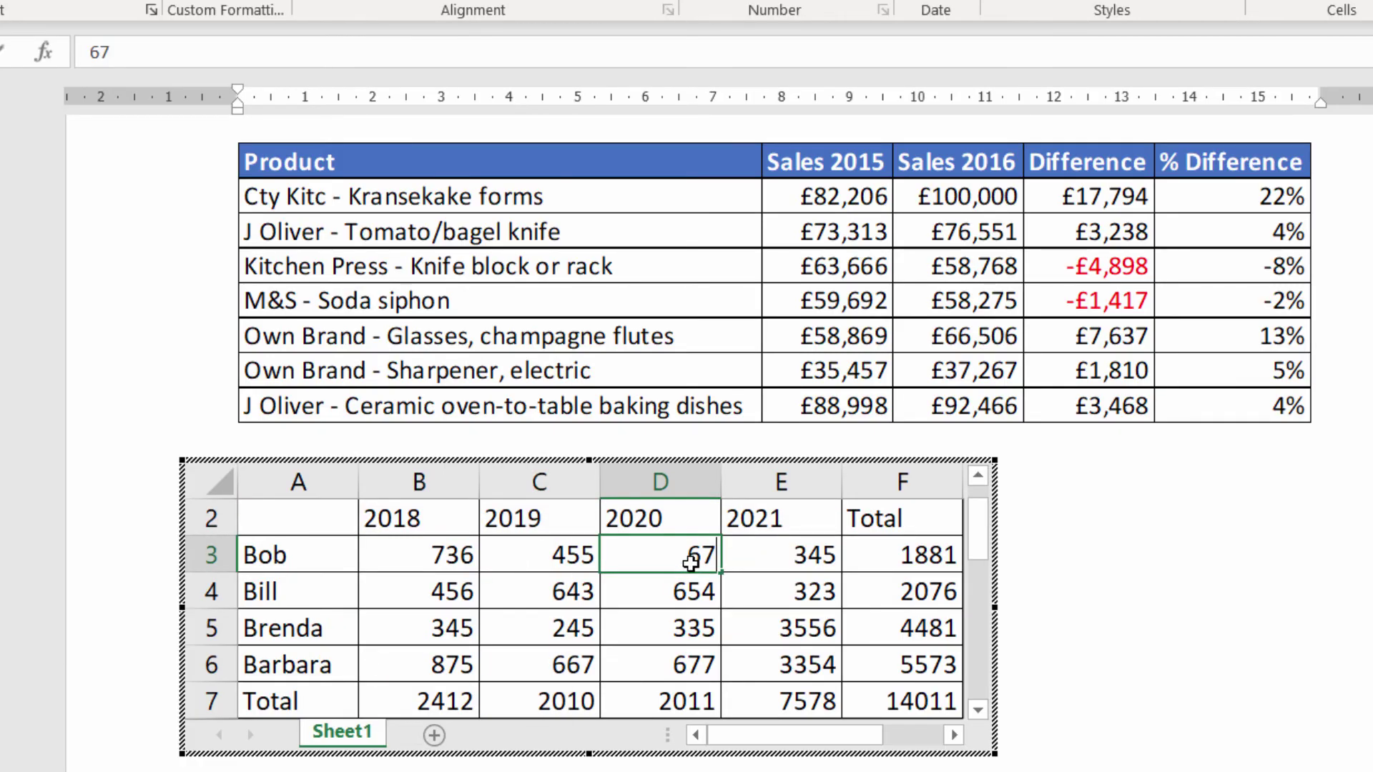
pyautogui.click(683, 628)
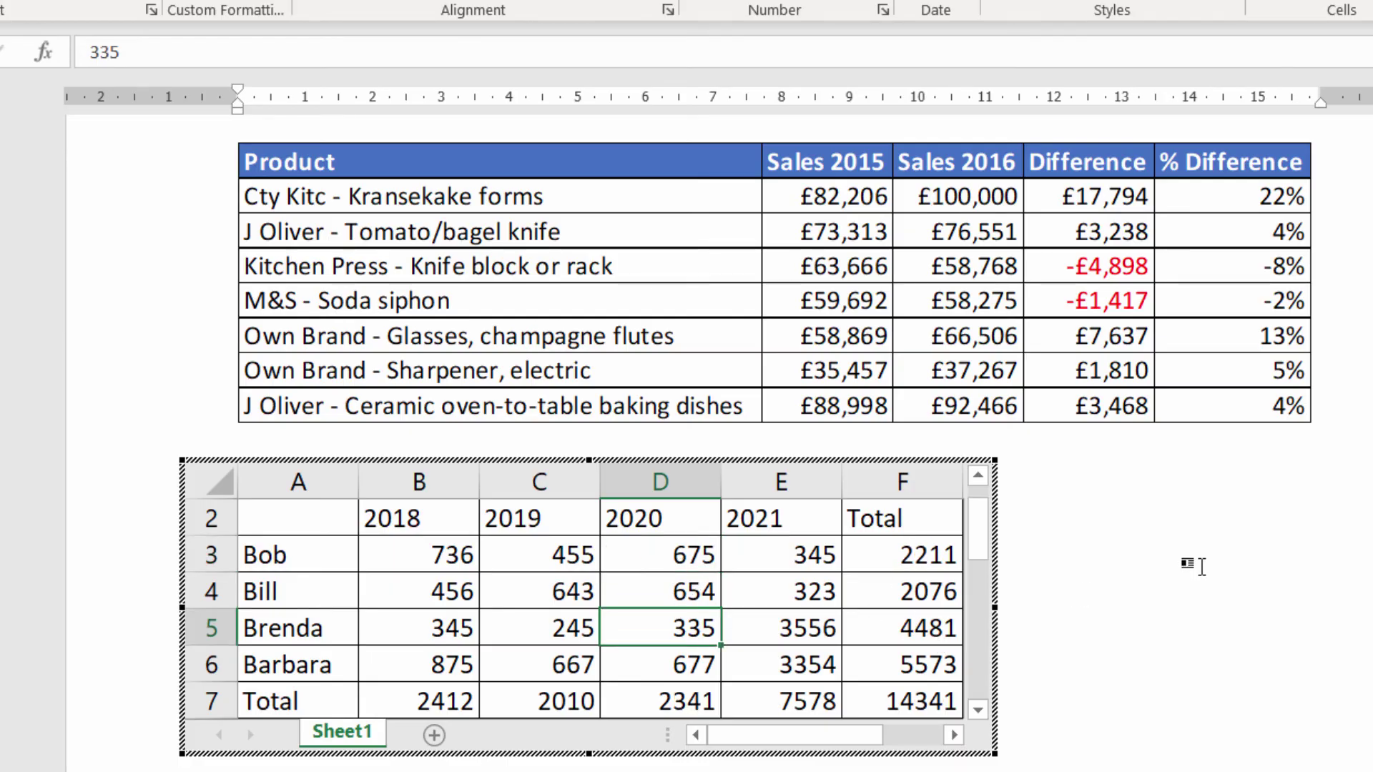
pyautogui.click(1201, 566)
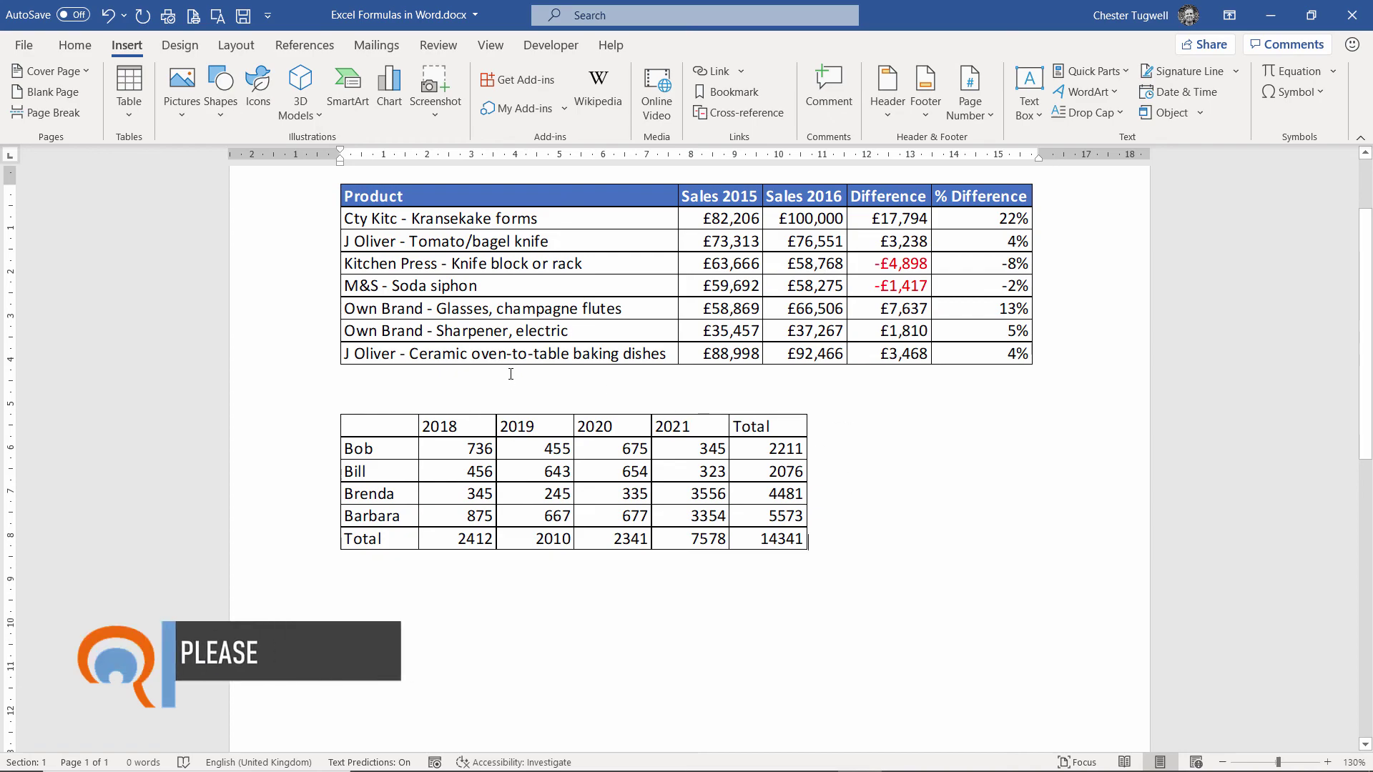
pyautogui.click(132, 112)
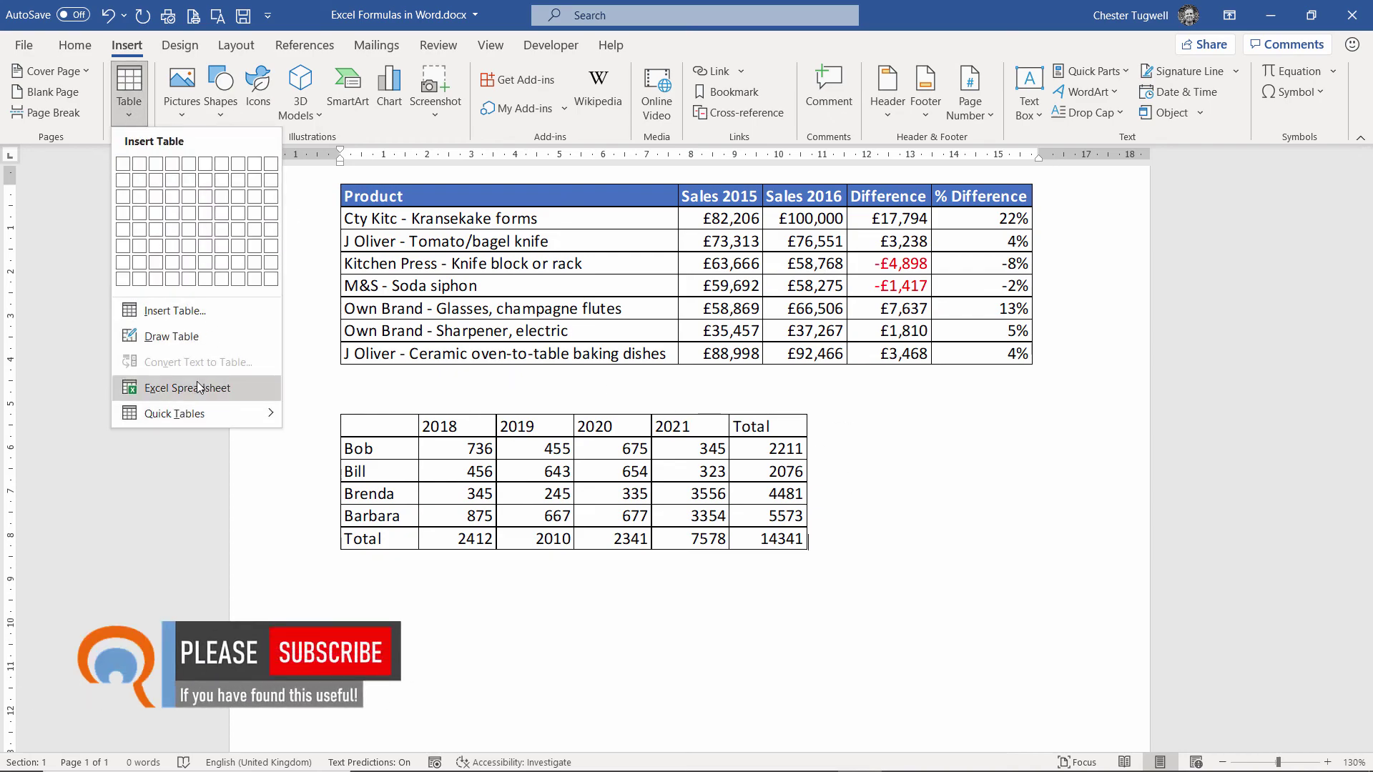
pyautogui.click(887, 485)
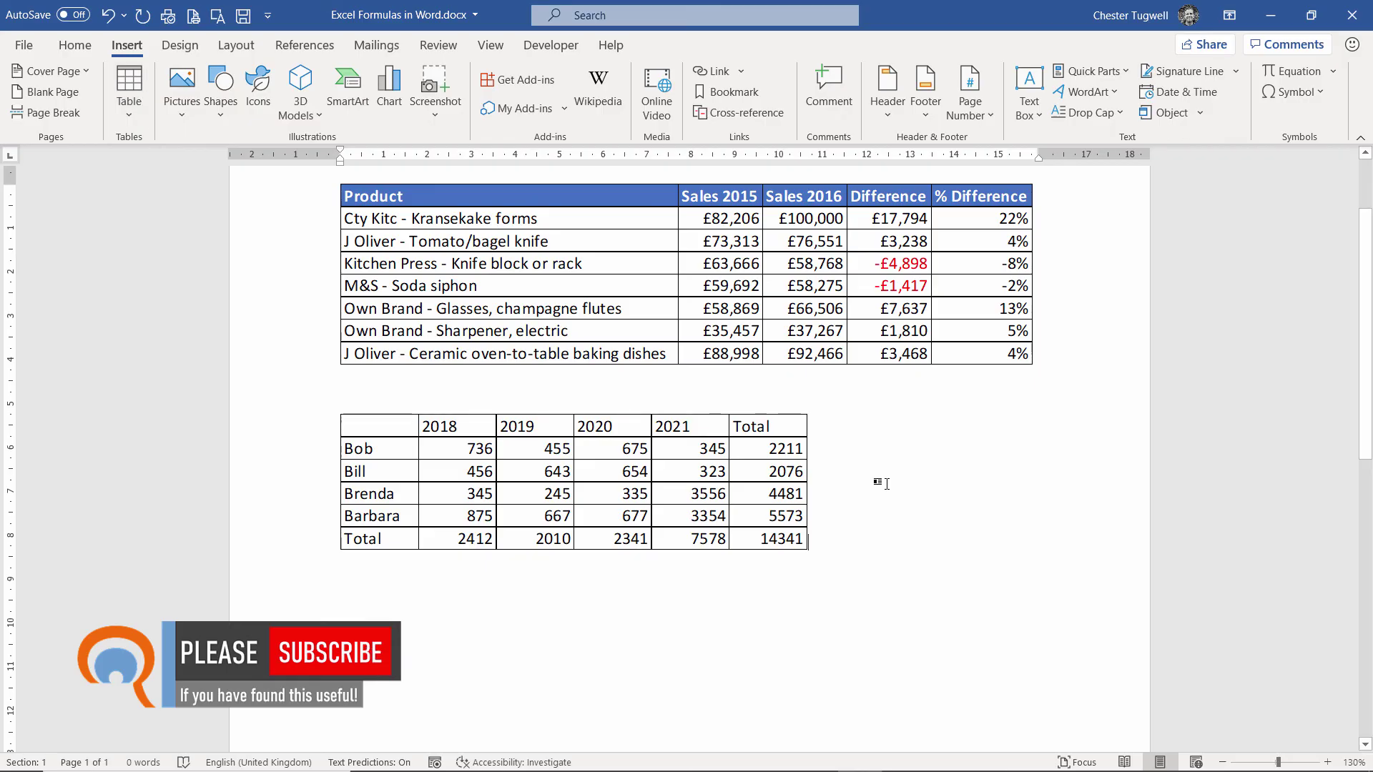